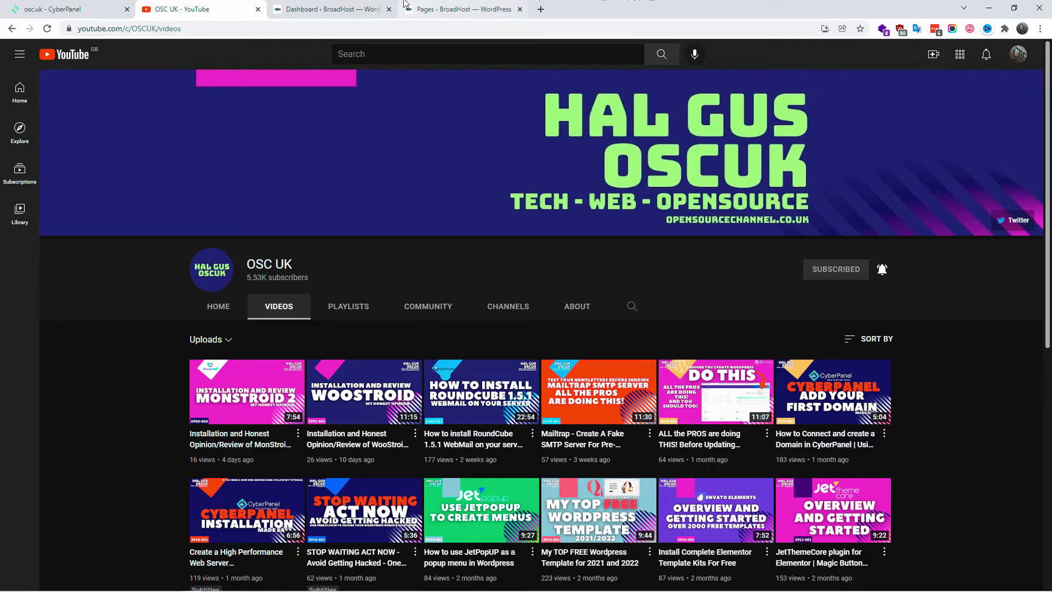
# Show BroadHost's All Pages list with its five published pages, including Contacts, Home and Products.
pyautogui.click(341, 5)
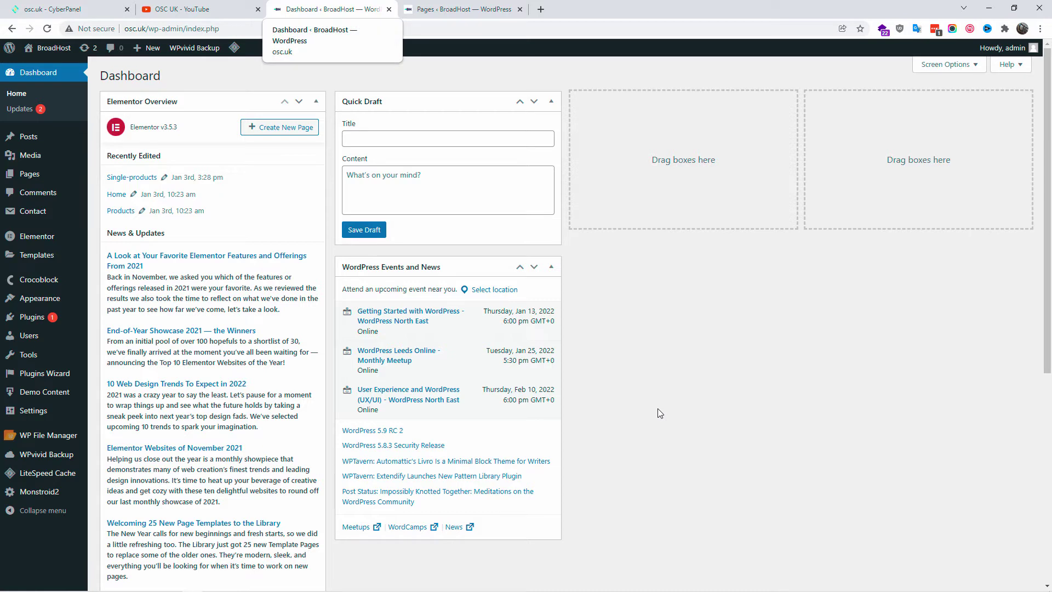
pyautogui.click(478, 7)
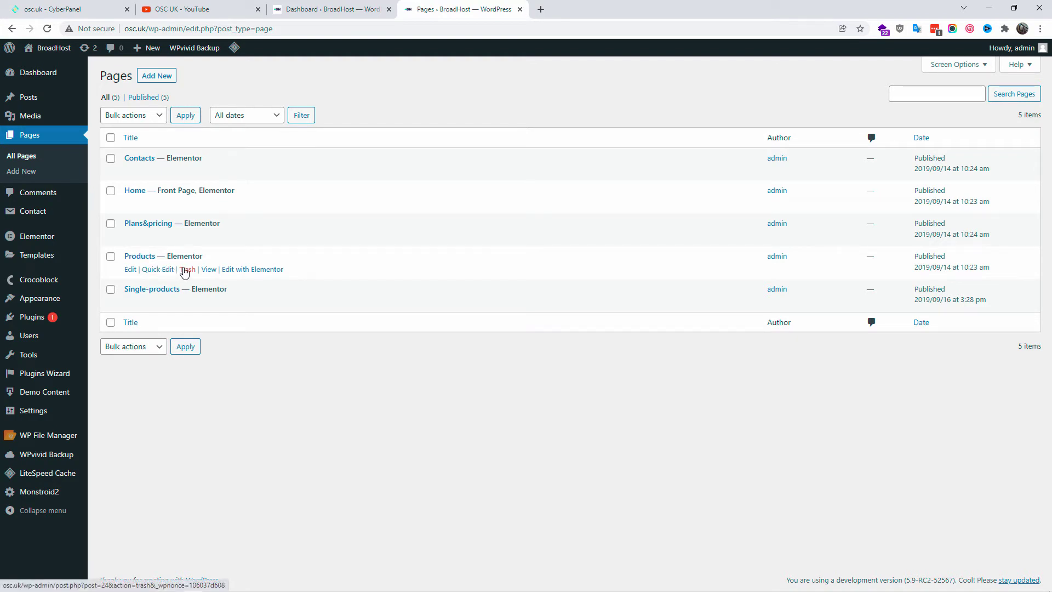
# Trash the Contacts page, then restore it from Trash (1) so it returns as a draft.
pyautogui.click(187, 173)
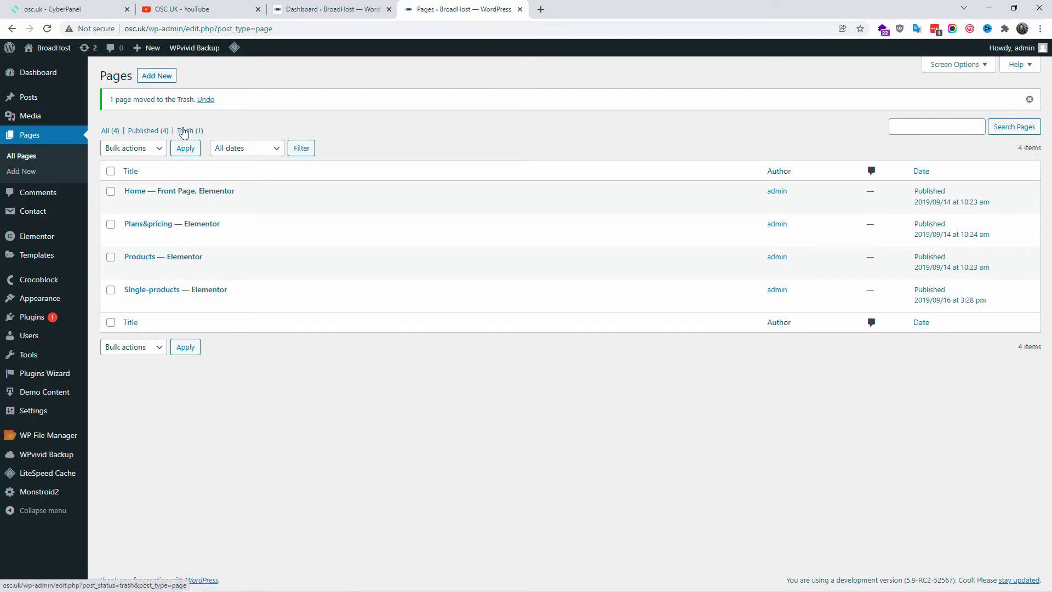
pyautogui.click(184, 131)
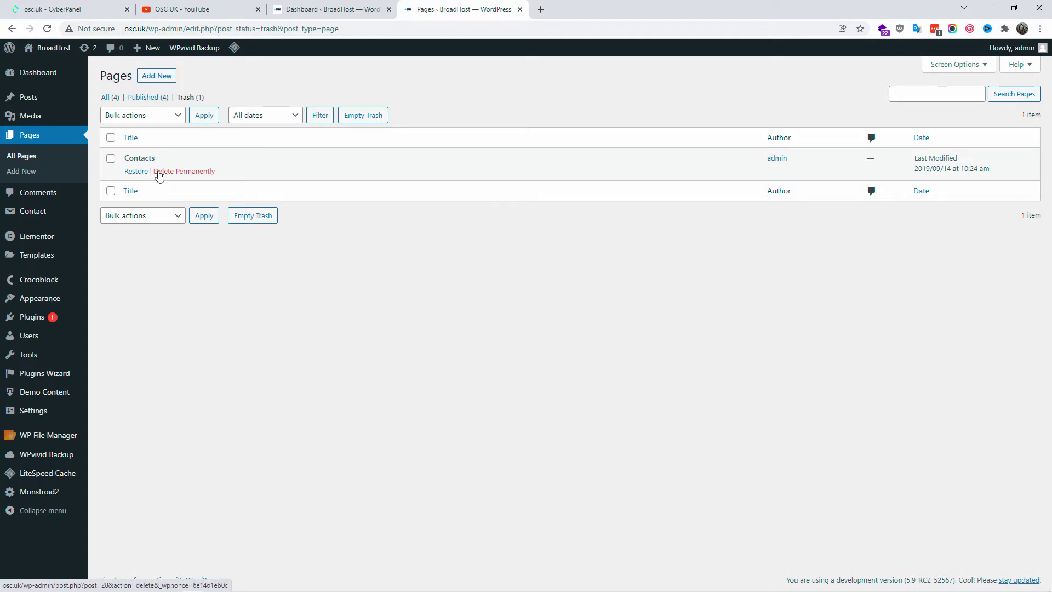
pyautogui.click(137, 172)
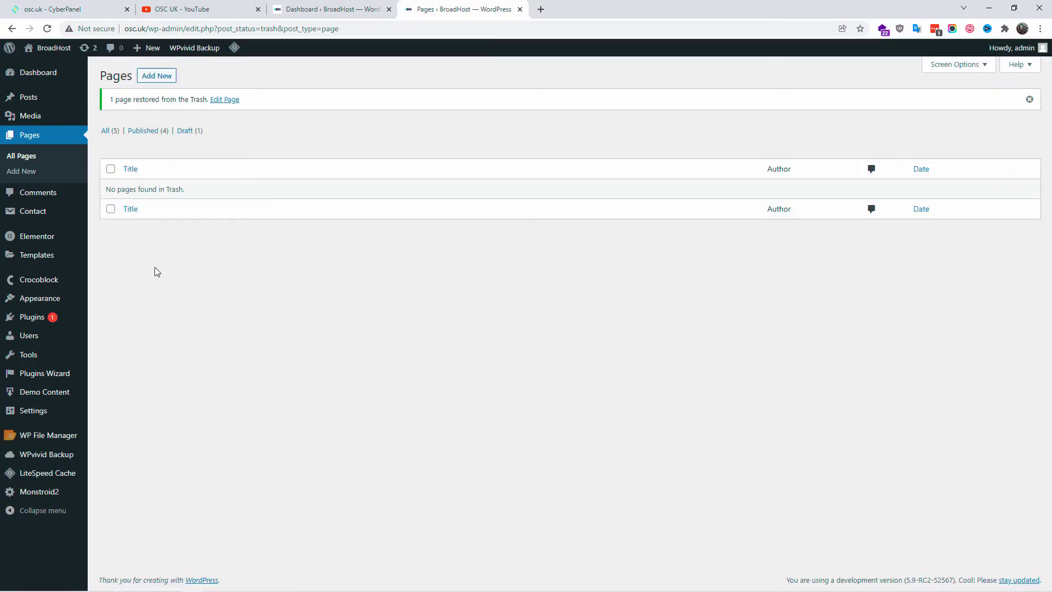
pyautogui.moveTo(49, 439)
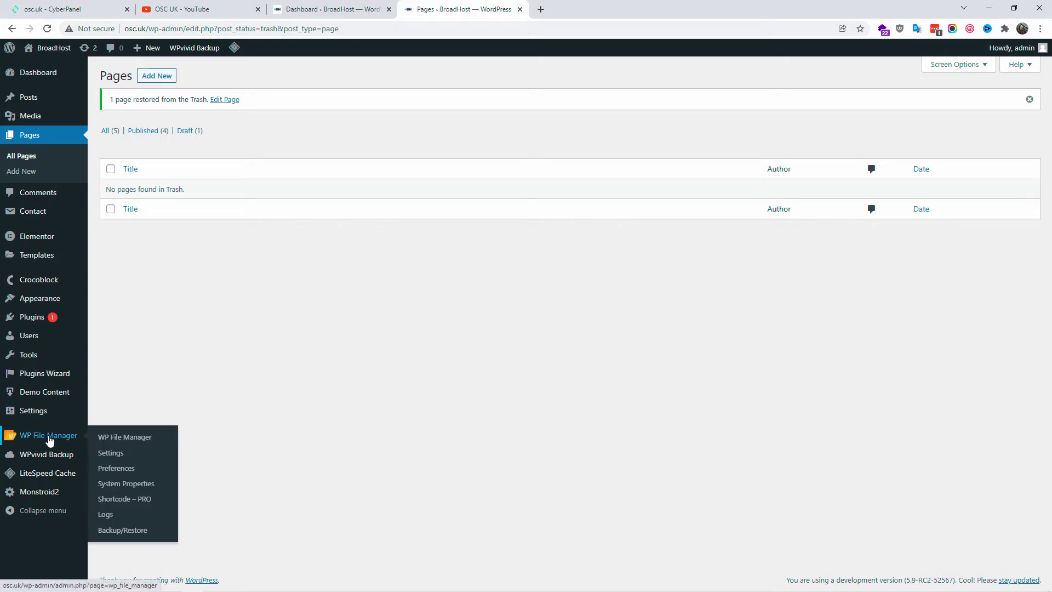
# Find wp-config.php in public_html using CyberPanel's File Manager, then return to the WordPress Dashboard.
pyautogui.click(65, 6)
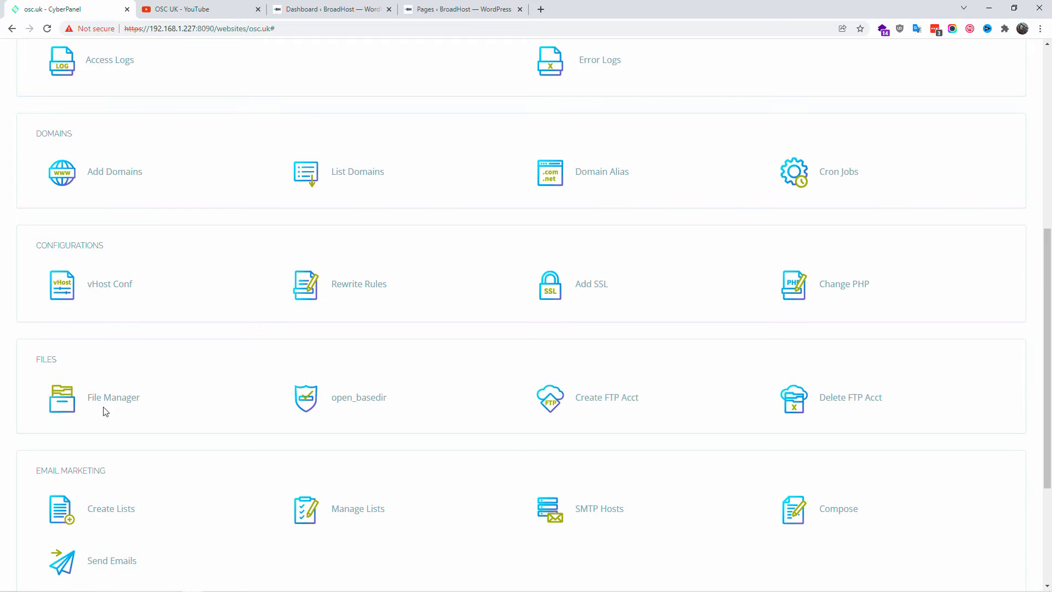
pyautogui.click(117, 398)
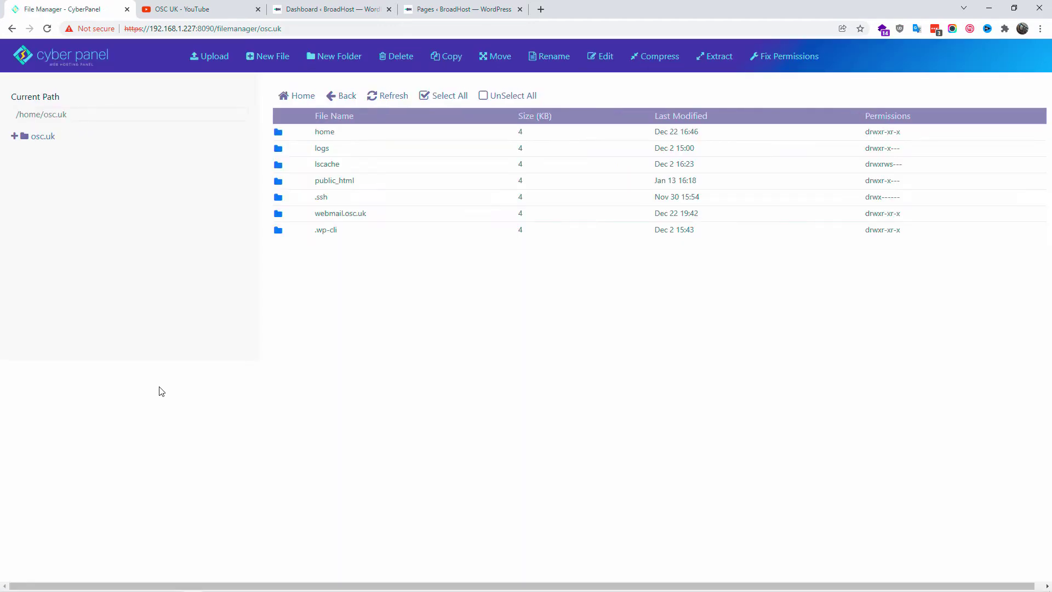
pyautogui.doubleClick(379, 187)
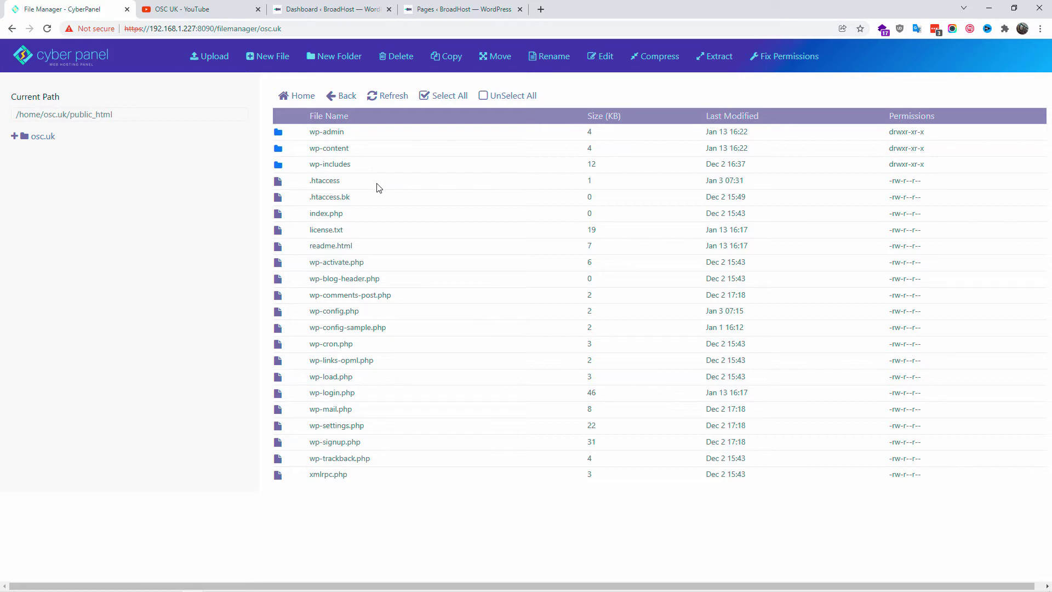
pyautogui.click(377, 314)
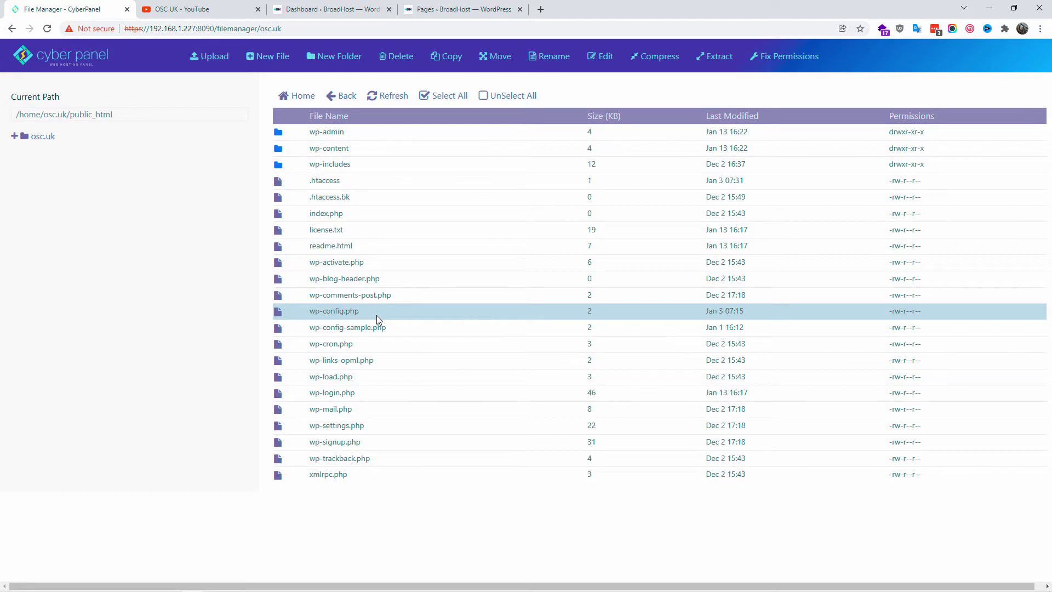
pyautogui.click(321, 10)
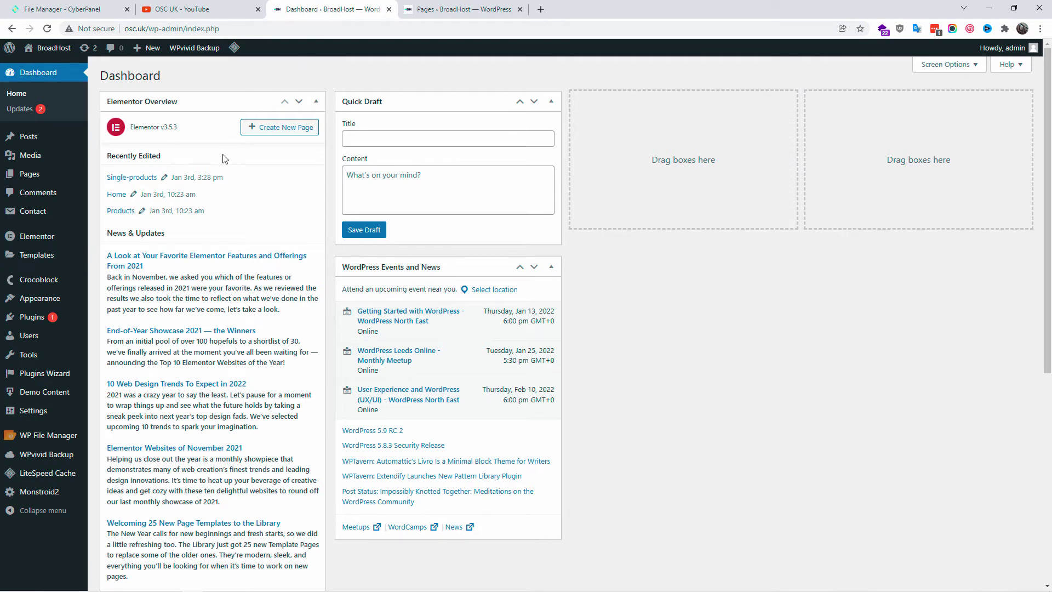
# Search Plugins > Add New for 'file manager' and confirm the File Manager plugin is Active.
pyautogui.click(38, 326)
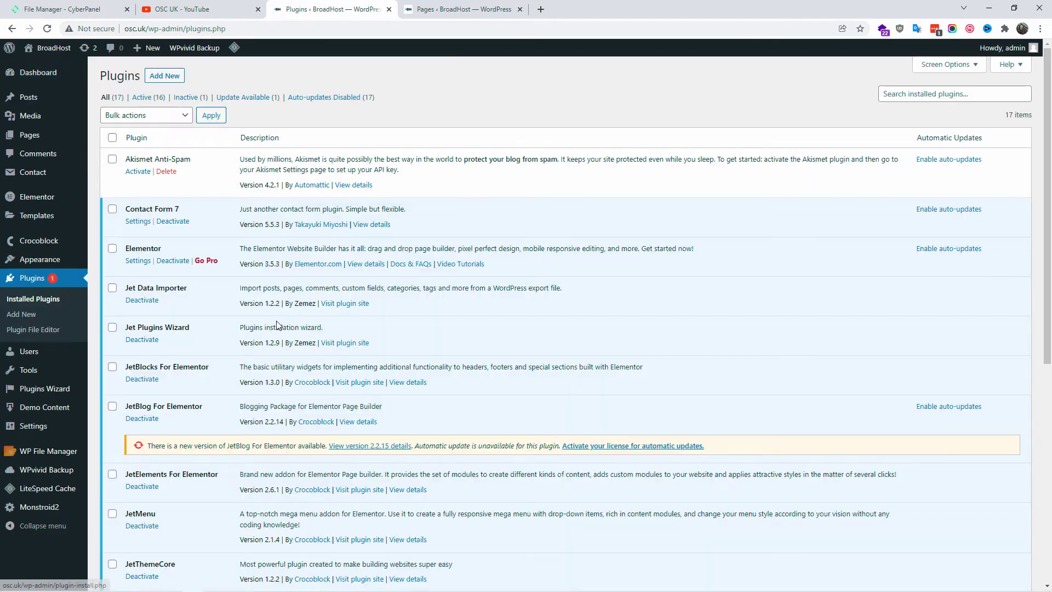
pyautogui.click(173, 78)
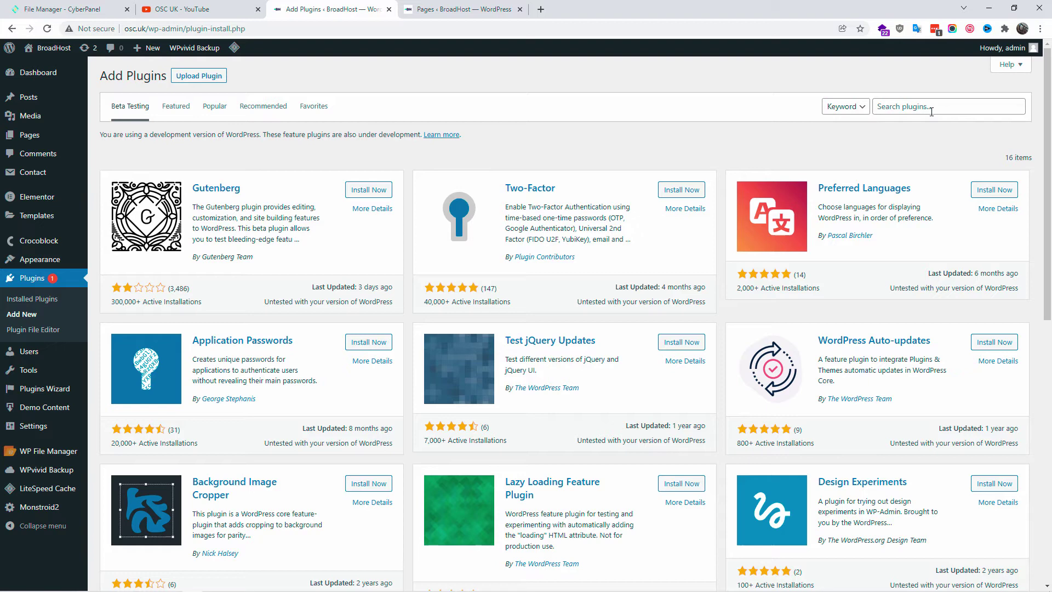
pyautogui.click(931, 109)
pyautogui.write('f')
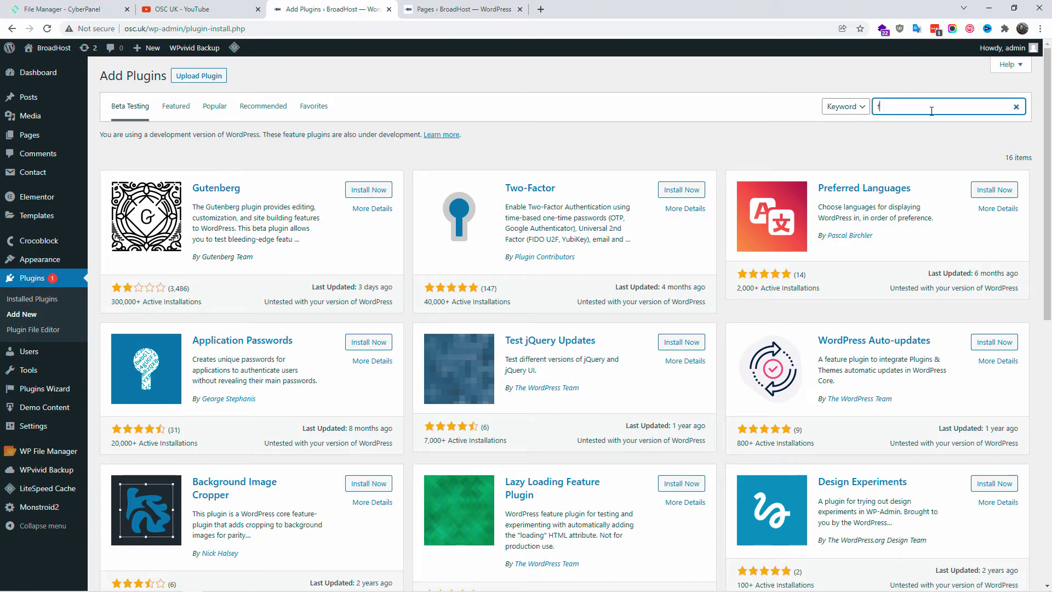
pyautogui.write('ile manager')
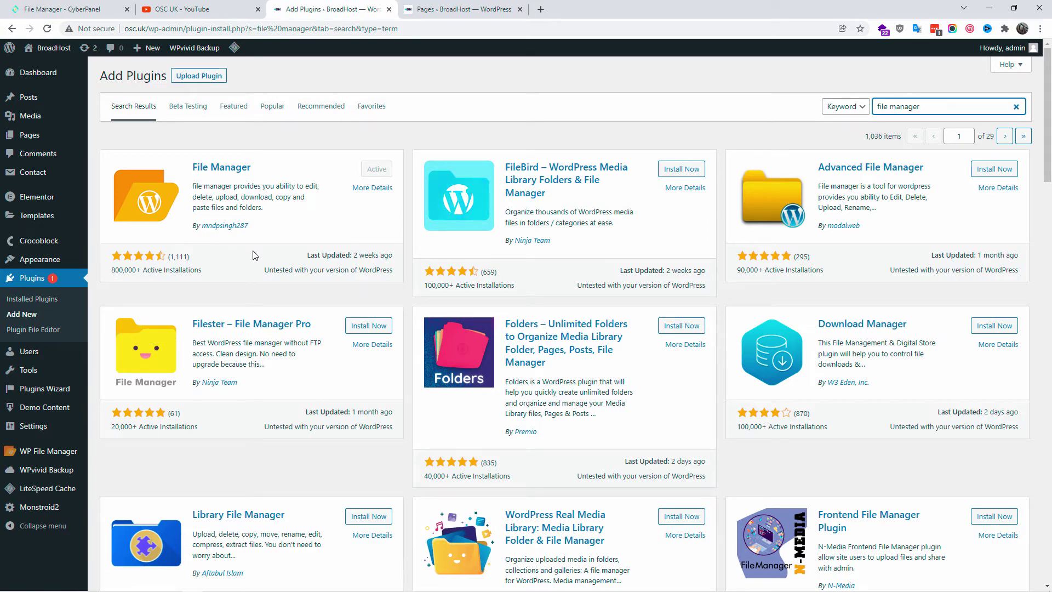
pyautogui.click(116, 6)
# Open wp-config.php in WP File Manager's Code Editor, dismissing the signup popup first.
pyautogui.moveTo(38, 452)
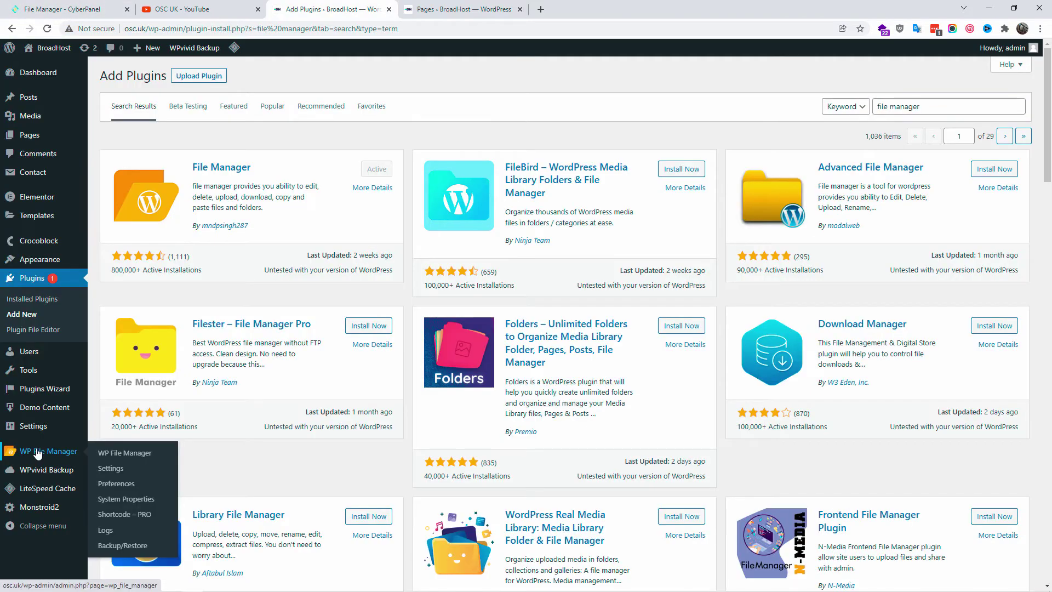
pyautogui.click(37, 453)
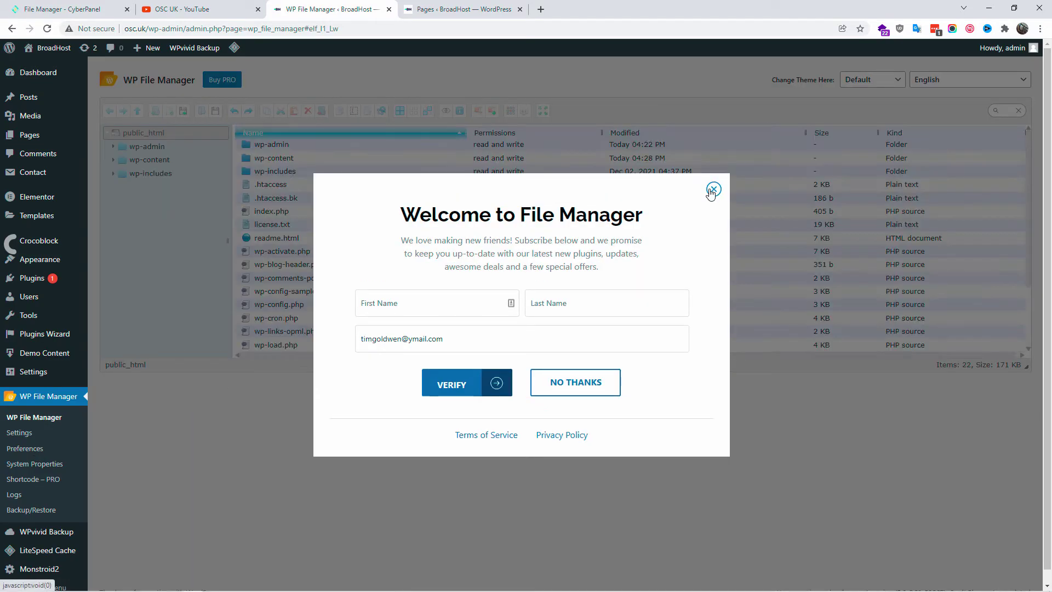
pyautogui.click(604, 385)
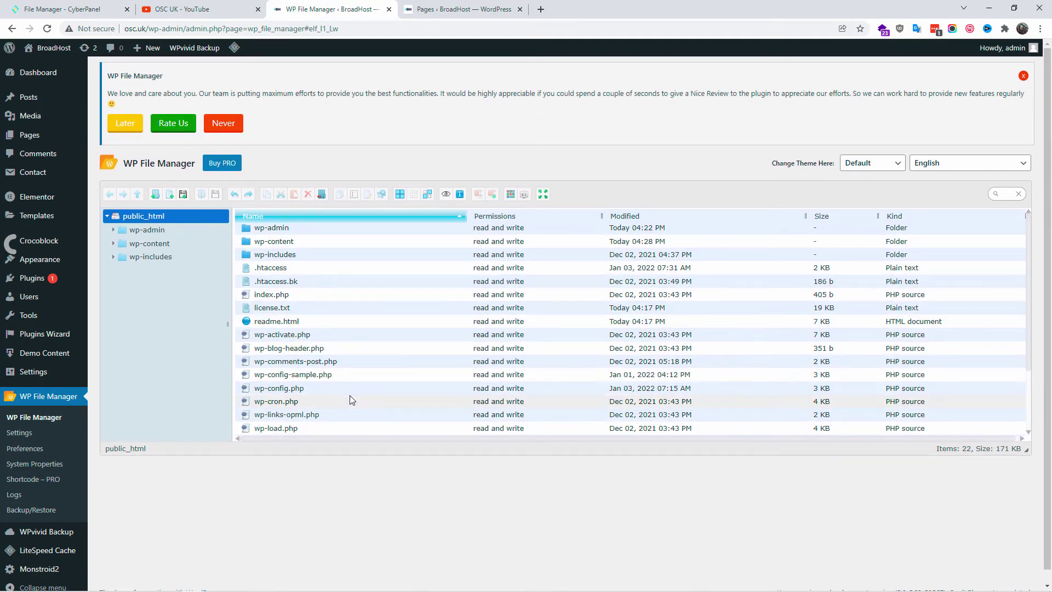
pyautogui.click(314, 388)
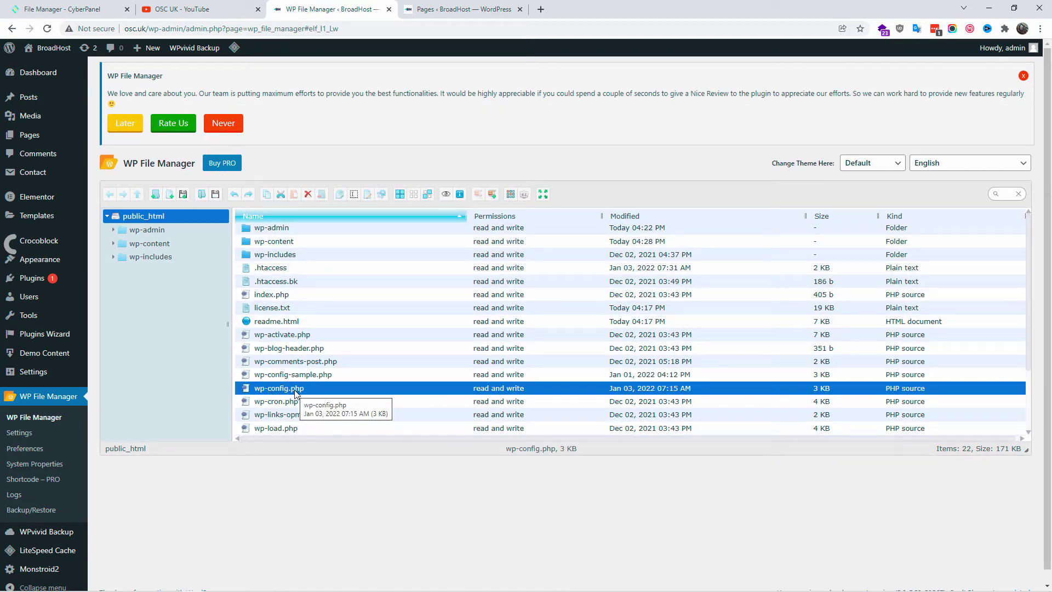
pyautogui.rightClick(295, 393)
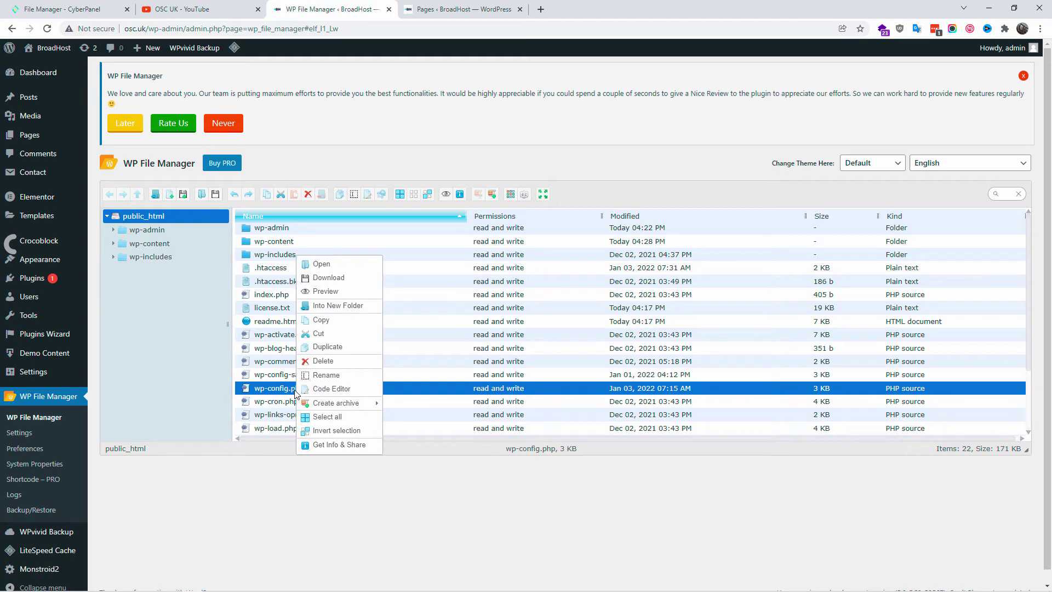
pyautogui.click(324, 391)
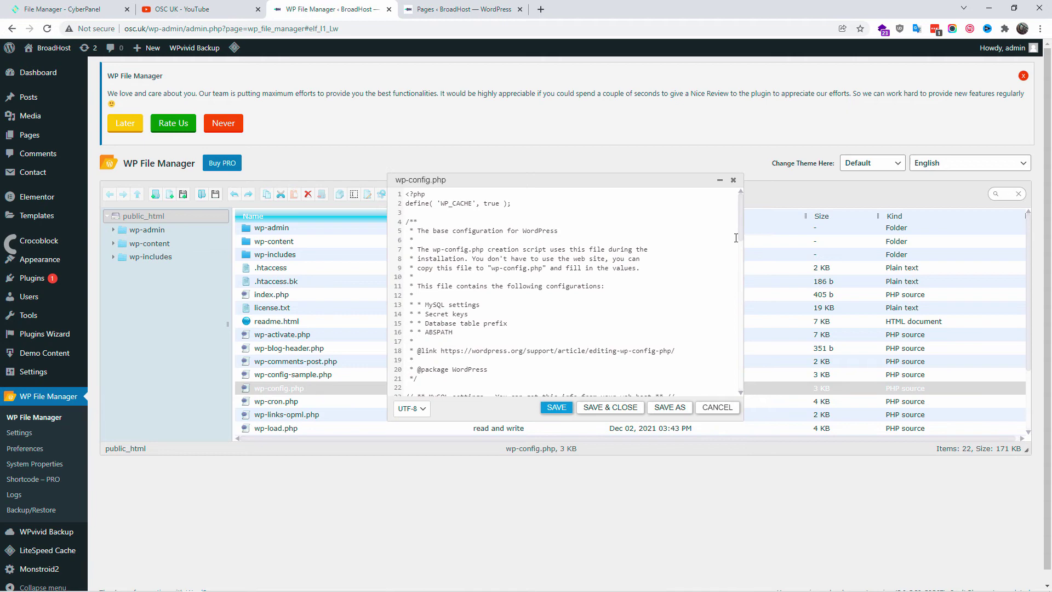
# Place the Notepad notes beside the editor and copy the define( 'EMPTY_TRASH_DAYS', X ); line.
pyautogui.hotkey('alt', 'Tab')
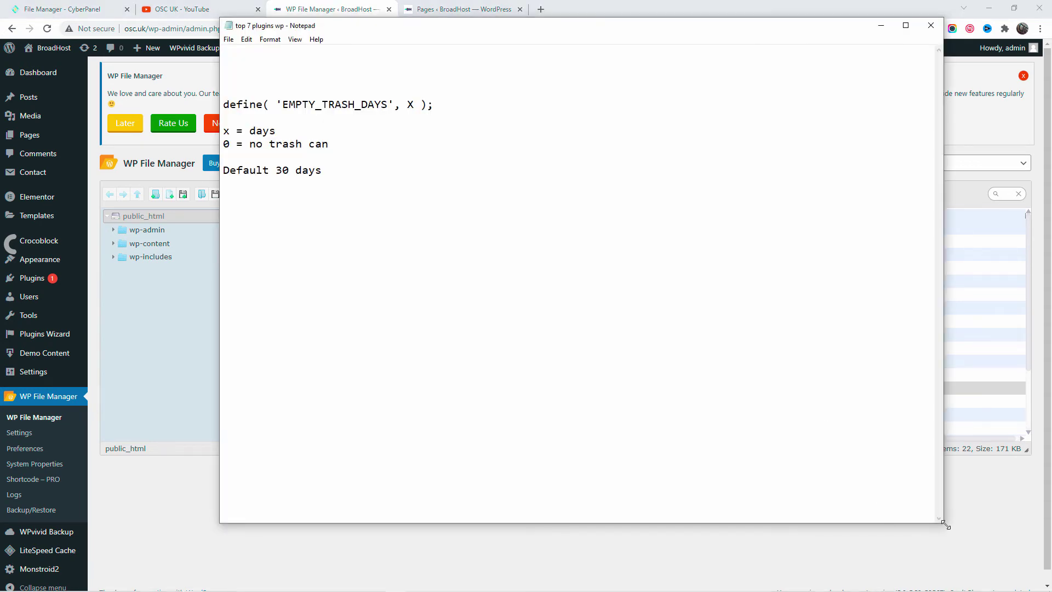
pyautogui.moveTo(941, 522); pyautogui.dragTo(469, 258)
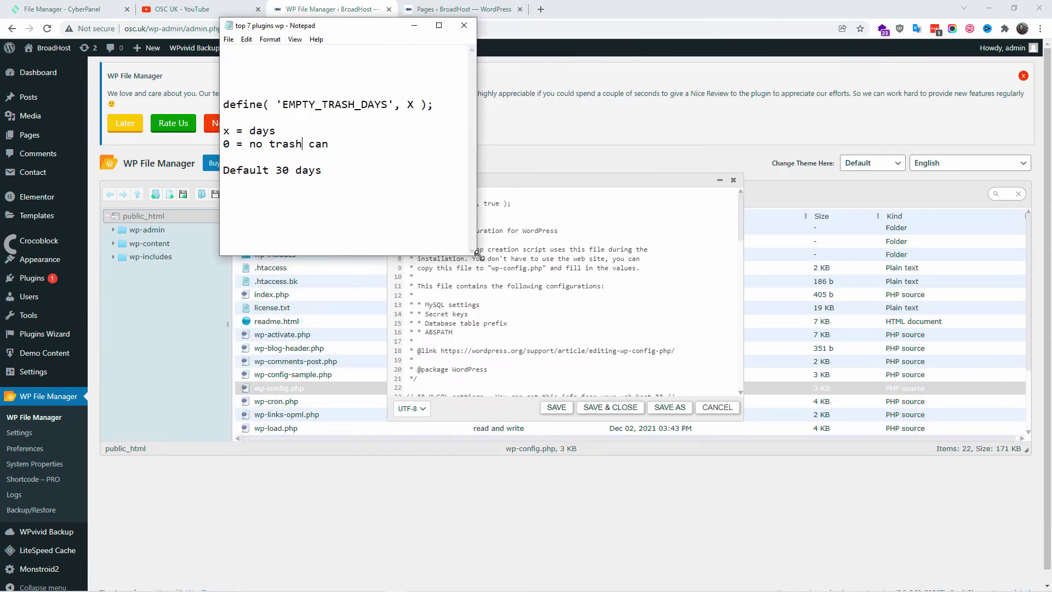
pyautogui.moveTo(351, 30); pyautogui.dragTo(217, 178)
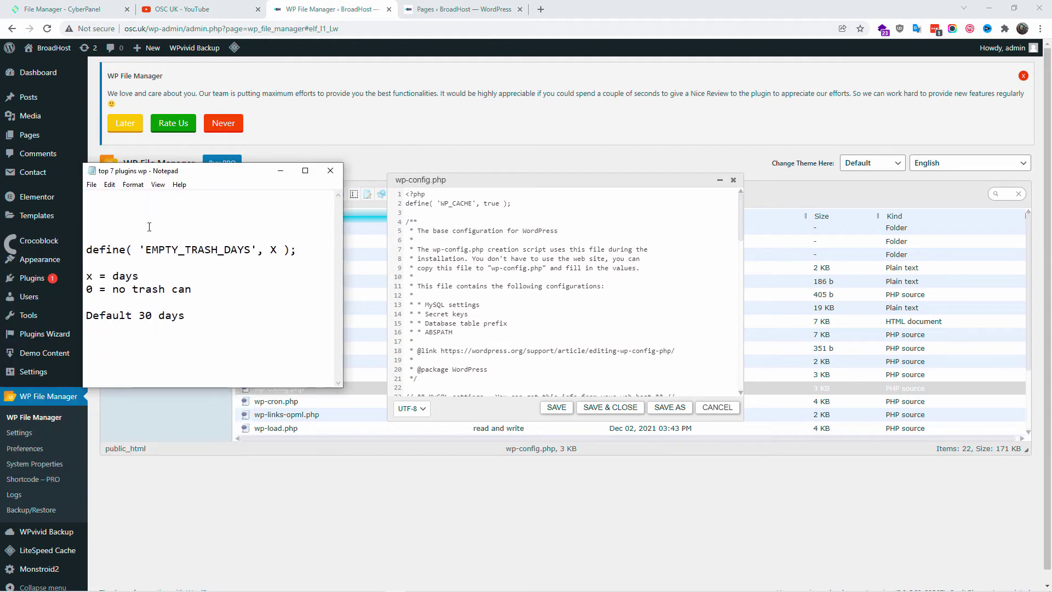
pyautogui.moveTo(87, 250); pyautogui.dragTo(286, 251)
pyautogui.rightClick(286, 252)
pyautogui.click(327, 287)
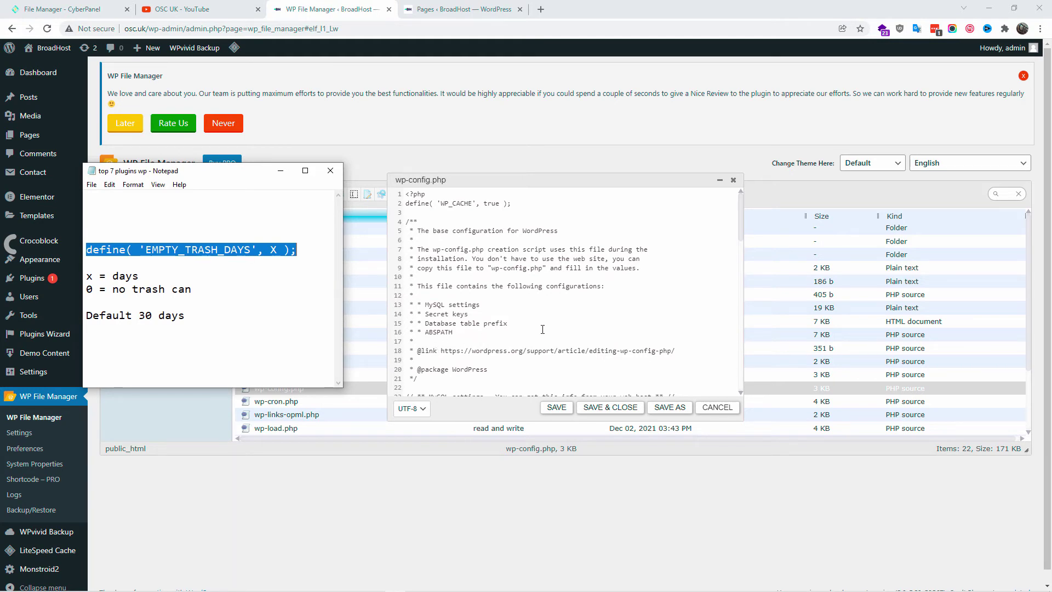
# Enlarge the wp-config.php editor and add a blank line near the end of the file.
pyautogui.scroll(-5, 543, 329)
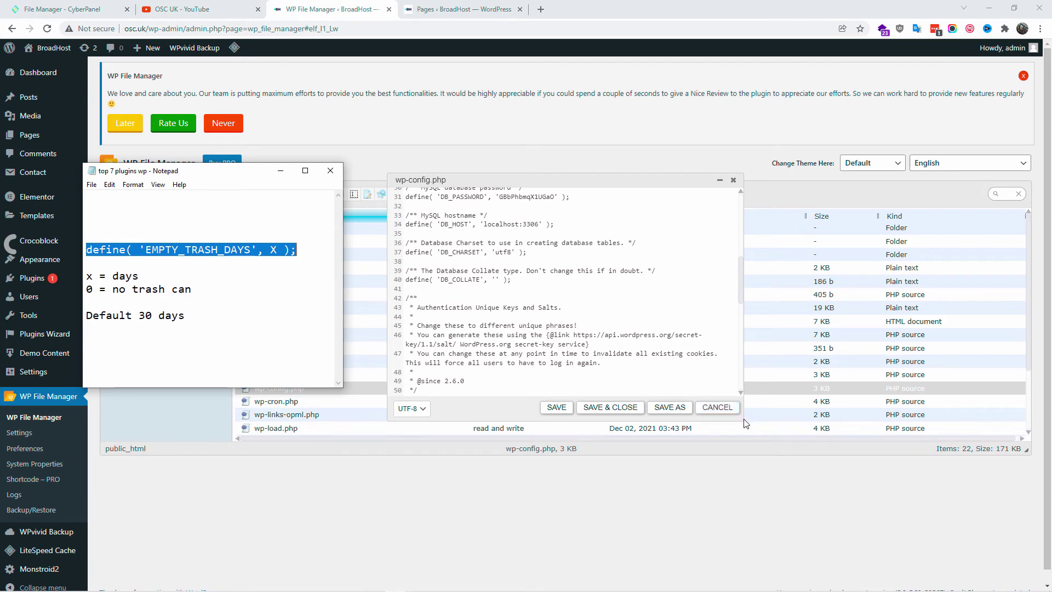
pyautogui.moveTo(745, 423); pyautogui.dragTo(896, 578)
pyautogui.scroll(-2, 663, 402)
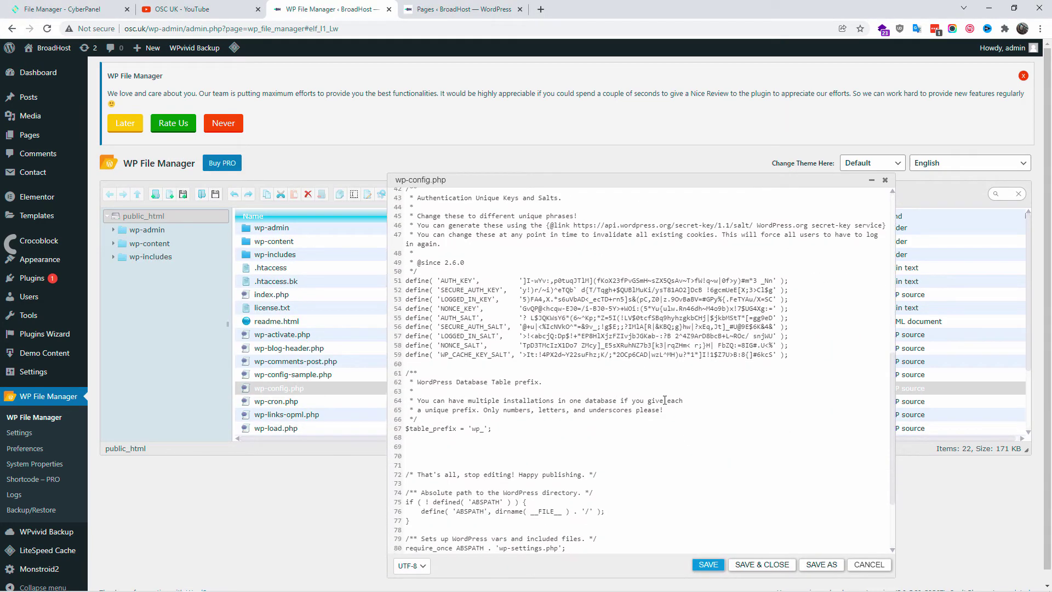
pyautogui.scroll(-2, 665, 401)
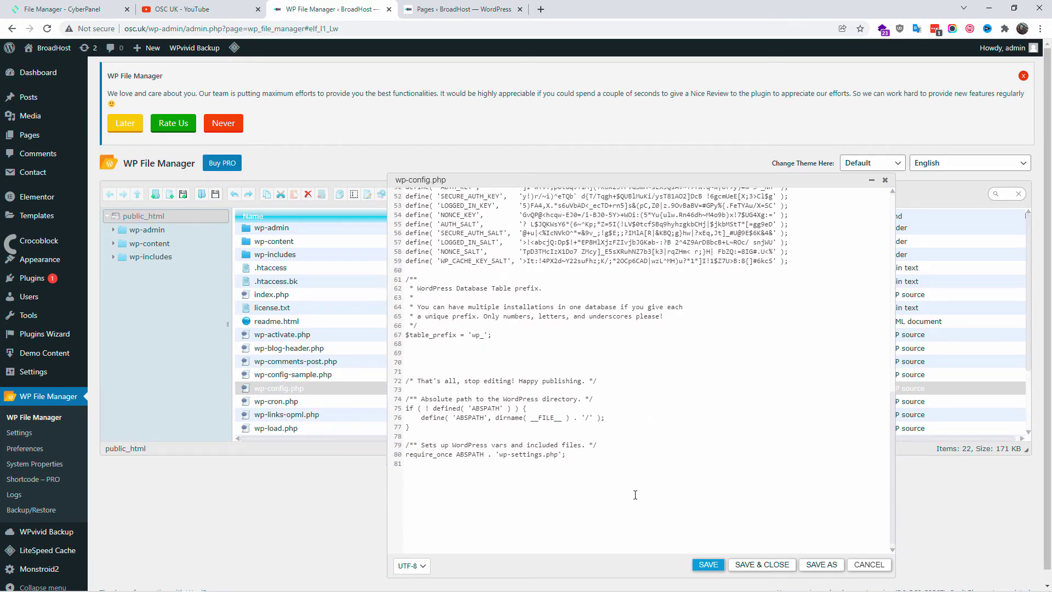
pyautogui.scroll(10, 630, 488)
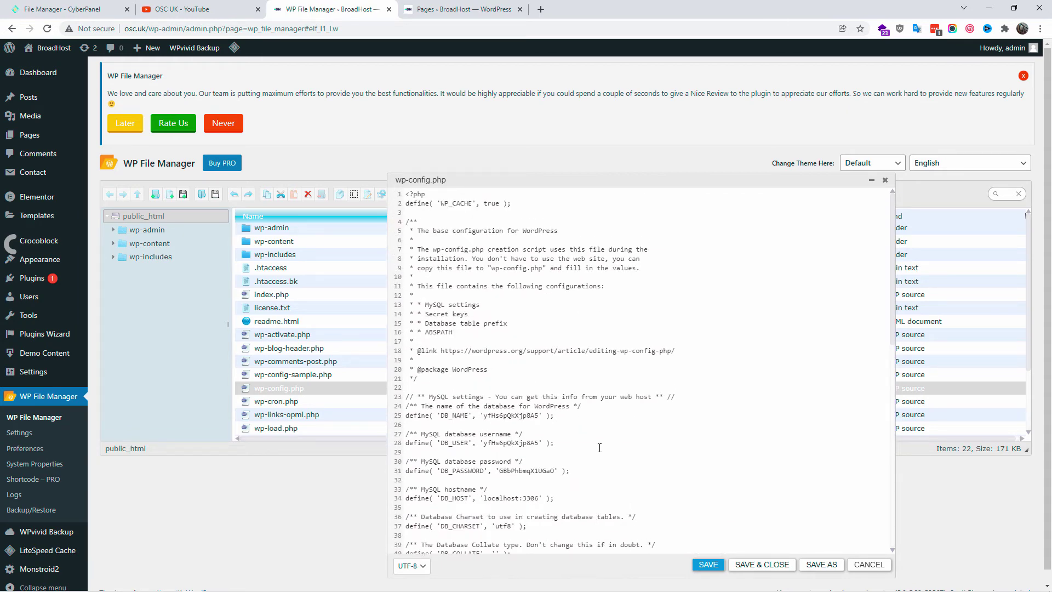
pyautogui.scroll(-10, 602, 455)
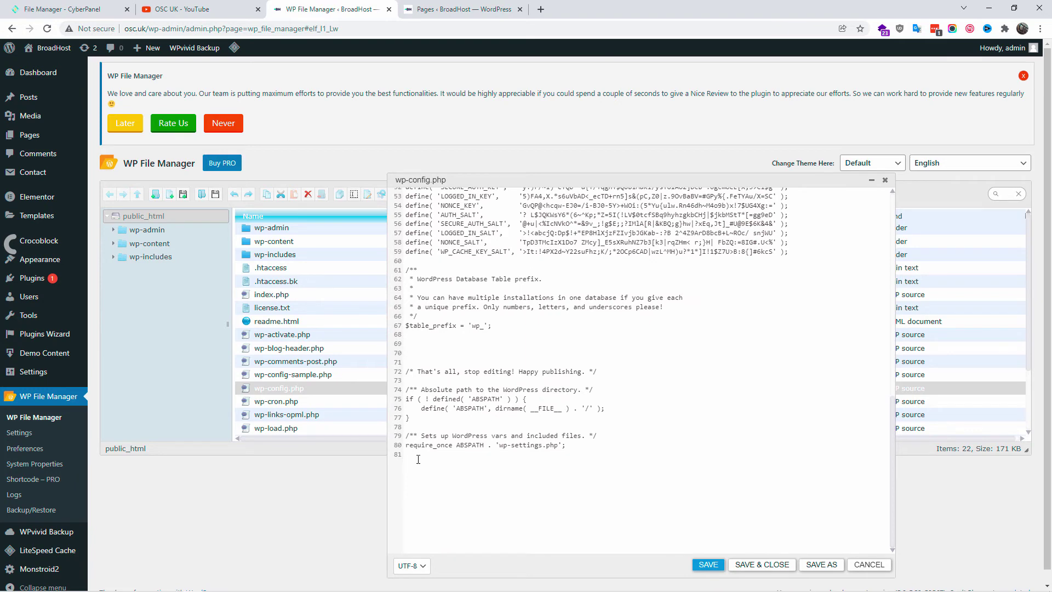
pyautogui.scroll(3, 415, 456)
pyautogui.click(421, 457)
pyautogui.press('Return')
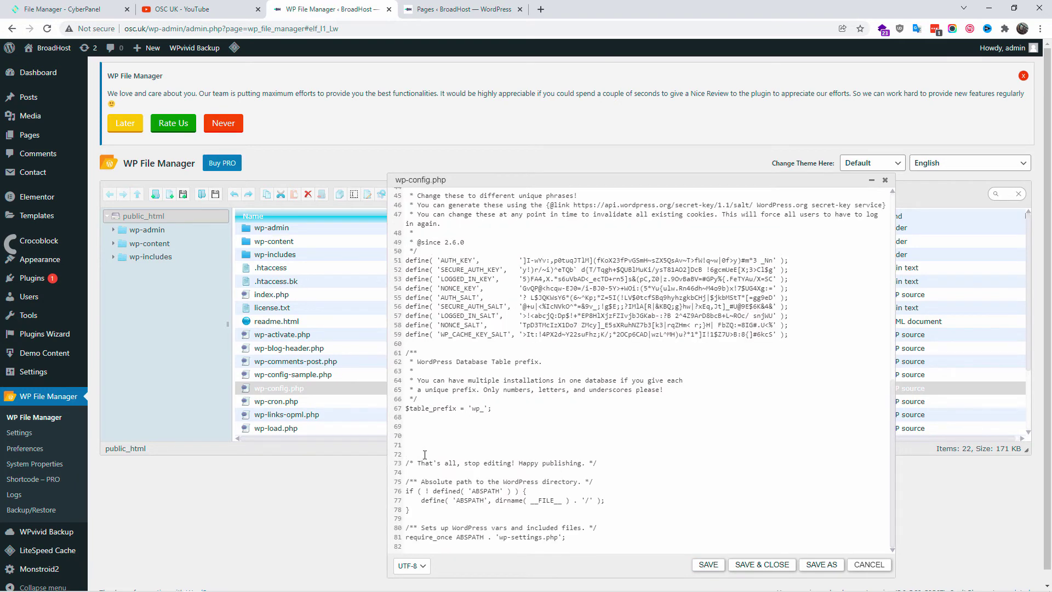
pyautogui.scroll(-1, 467, 442)
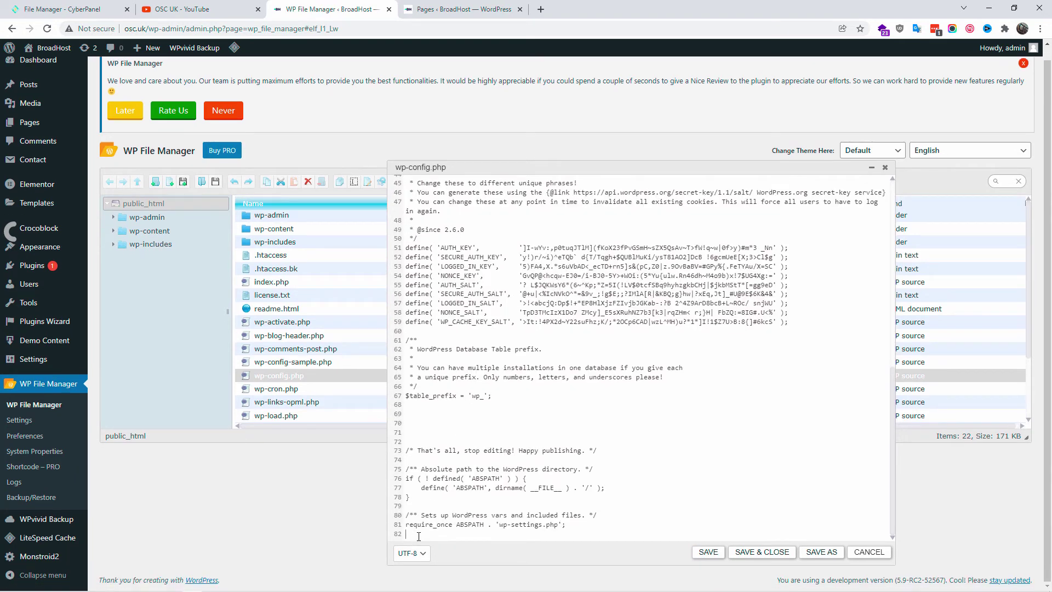
# Paste define( 'EMPTY_TRASH_DAYS', 0 ); at the end of wp-config.php, then save and close it.
pyautogui.press('Return')
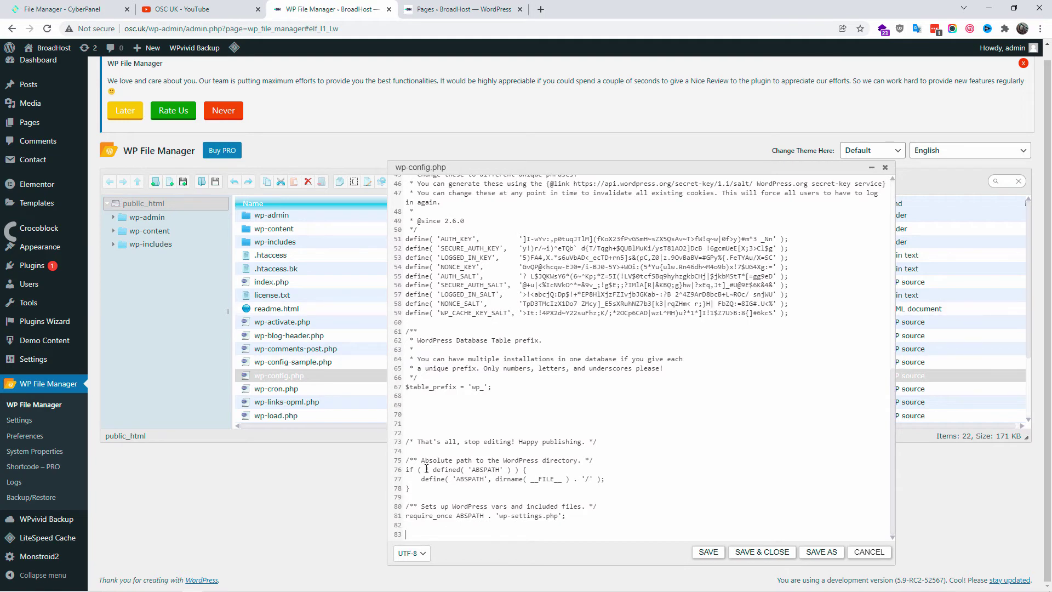
pyautogui.hotkey('ctrl', 'v')
pyautogui.write('1')
pyautogui.press('BackSpace')
pyautogui.write('0')
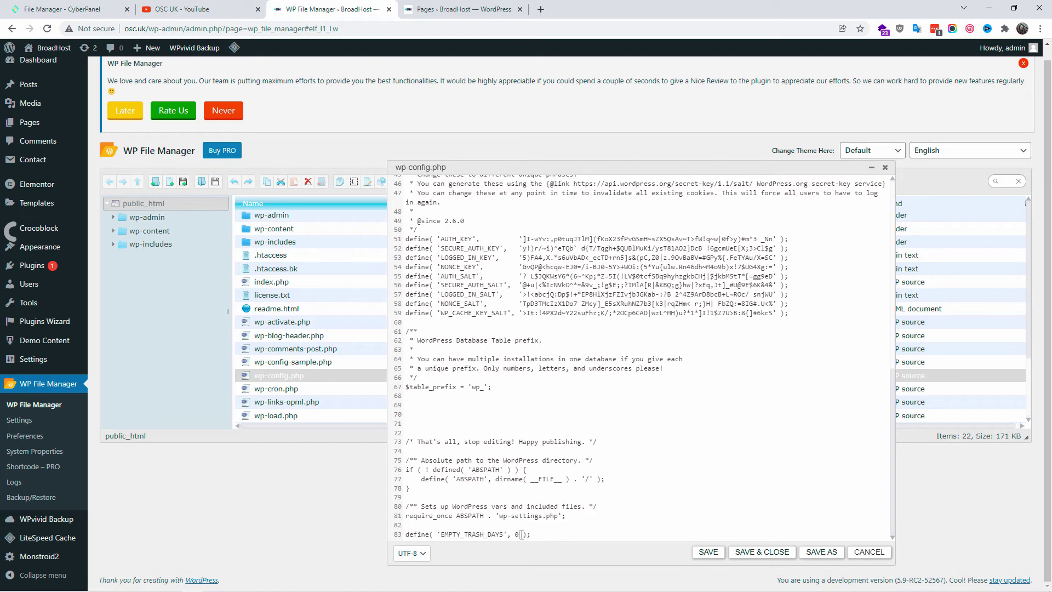
pyautogui.click(772, 551)
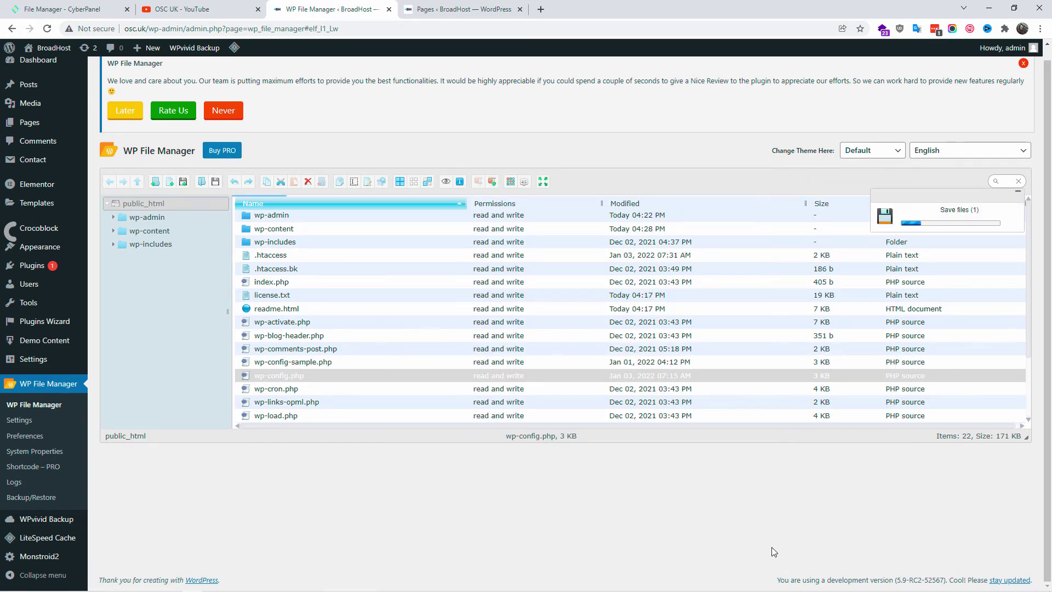
# Publish a new page titled 'Test page' with the body 'Test text', then return to All Pages.
pyautogui.click(452, 6)
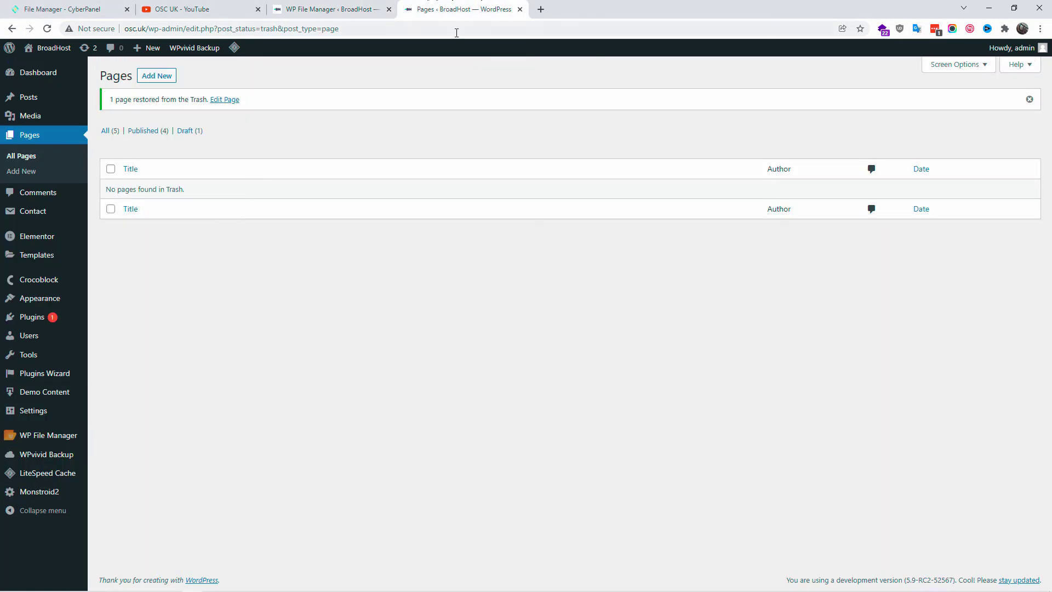
pyautogui.click(188, 137)
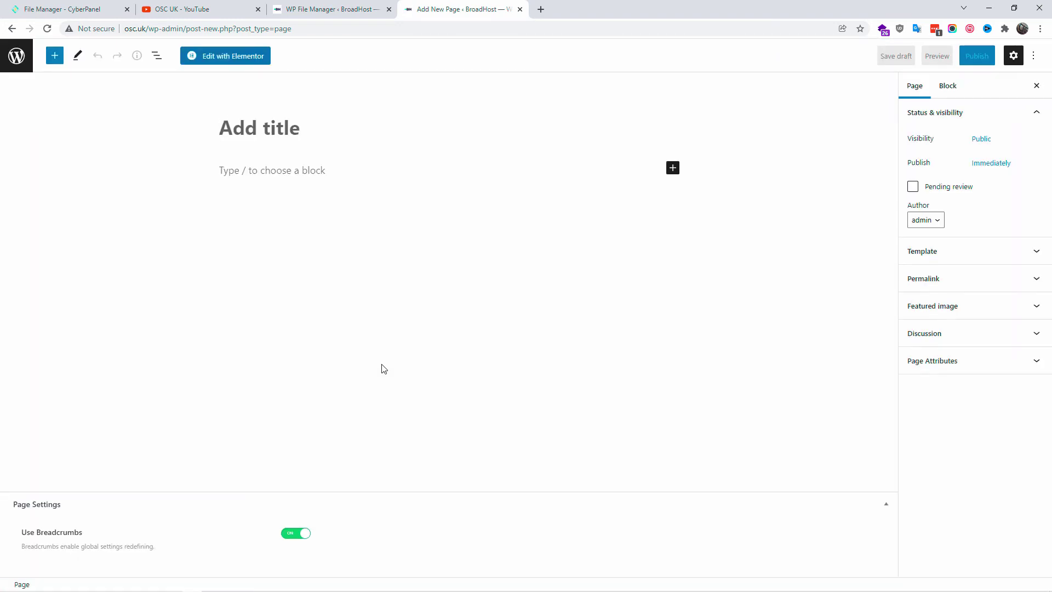
pyautogui.write('Test ')
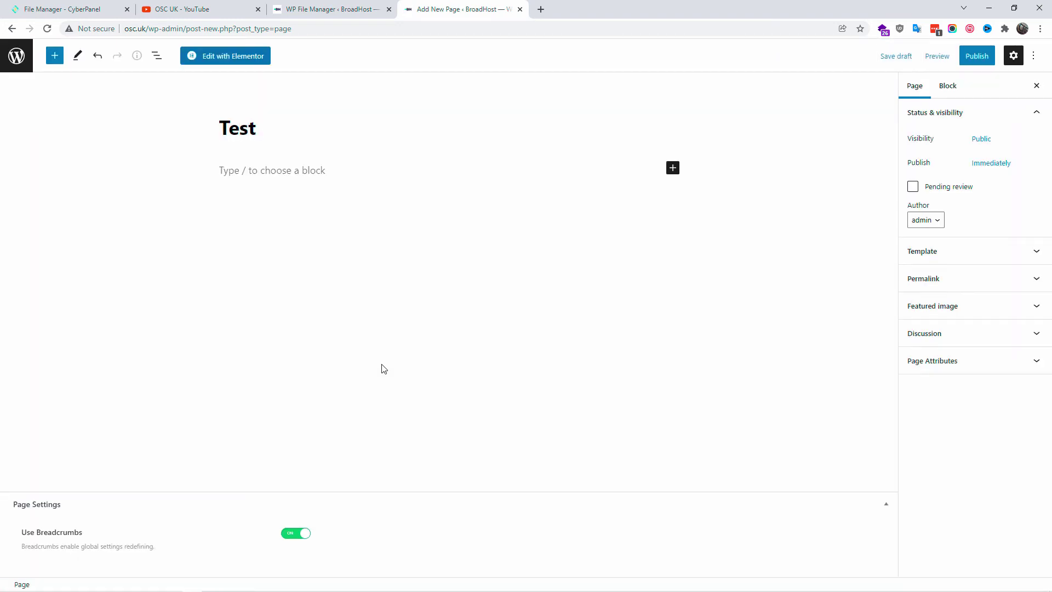
pyautogui.write('page')
pyautogui.press('Return')
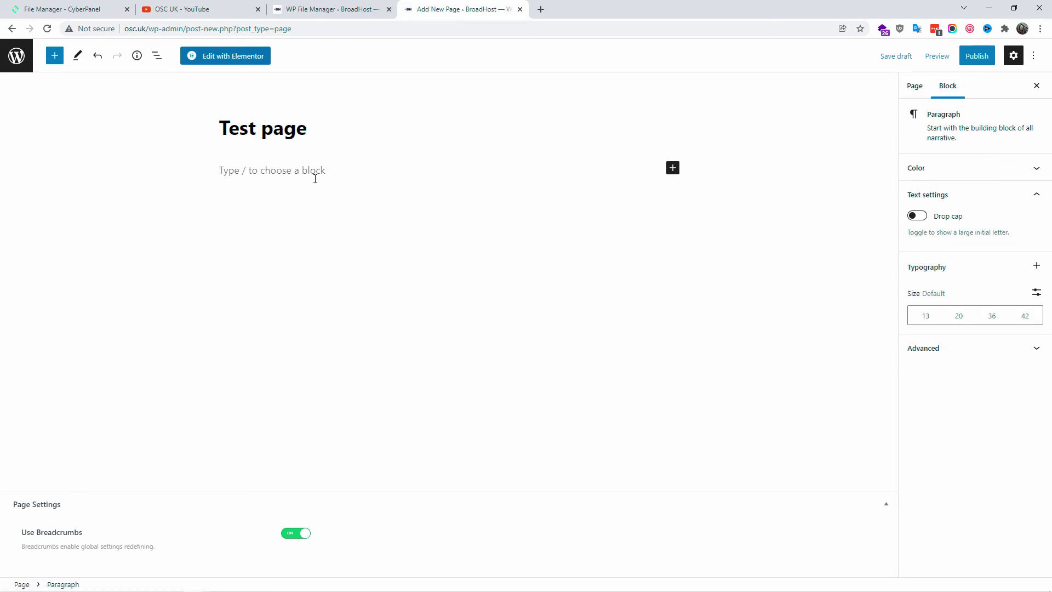
pyautogui.write('Test te')
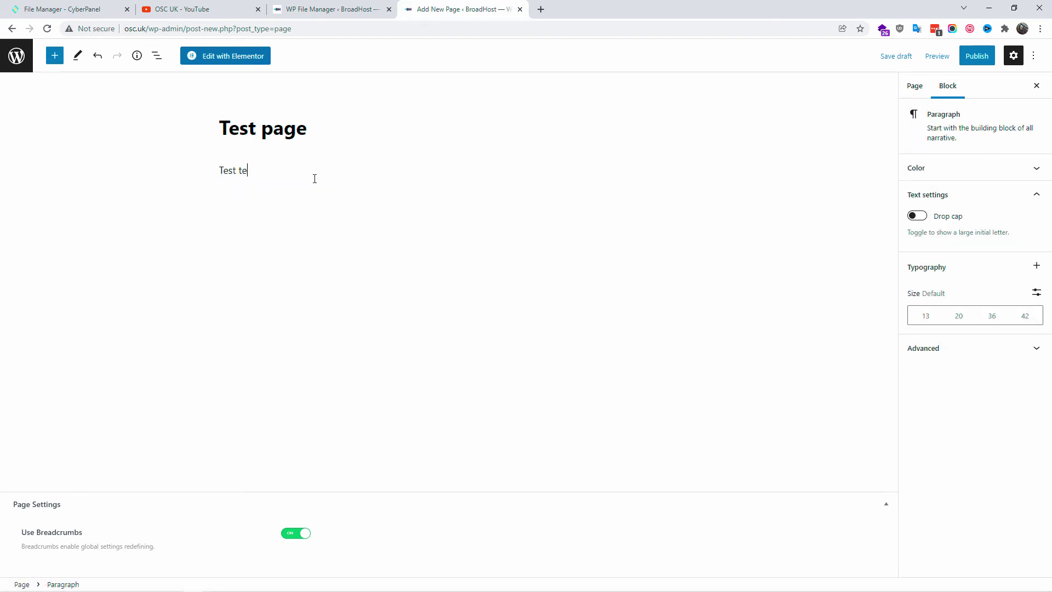
pyautogui.write('xt')
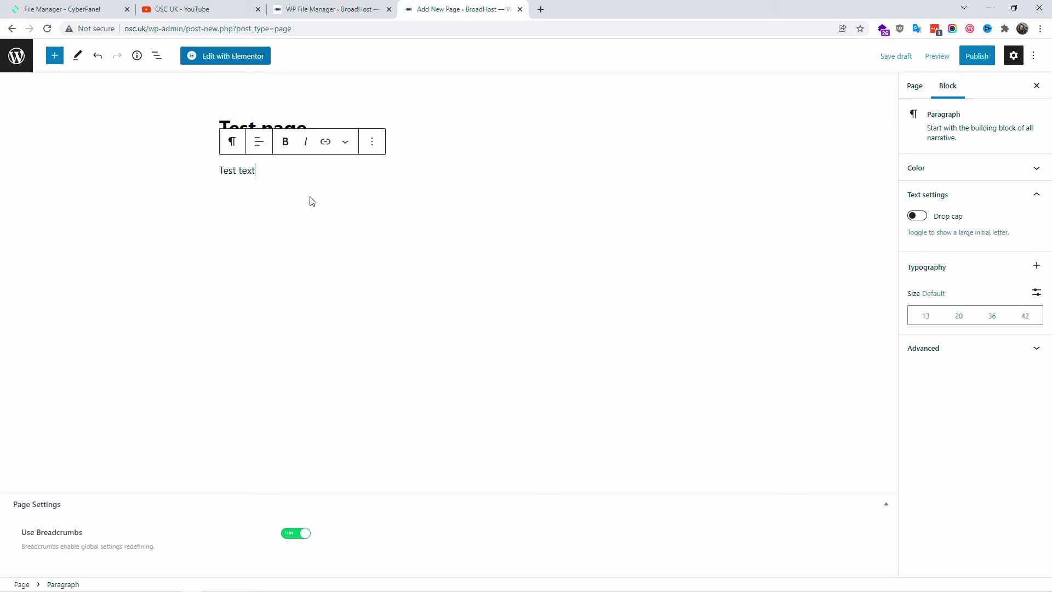
pyautogui.click(977, 55)
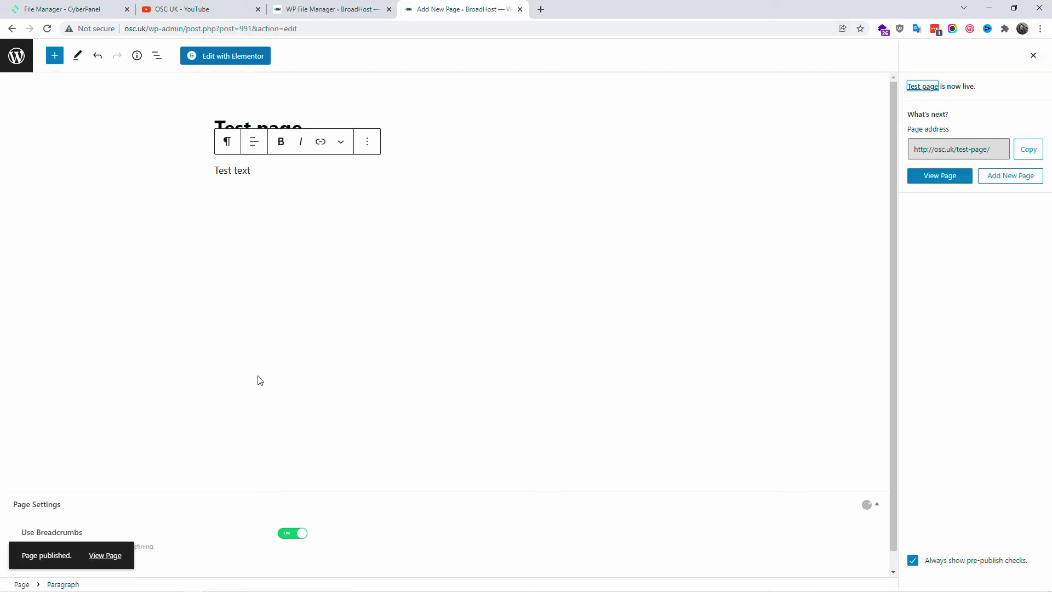
pyautogui.click(16, 64)
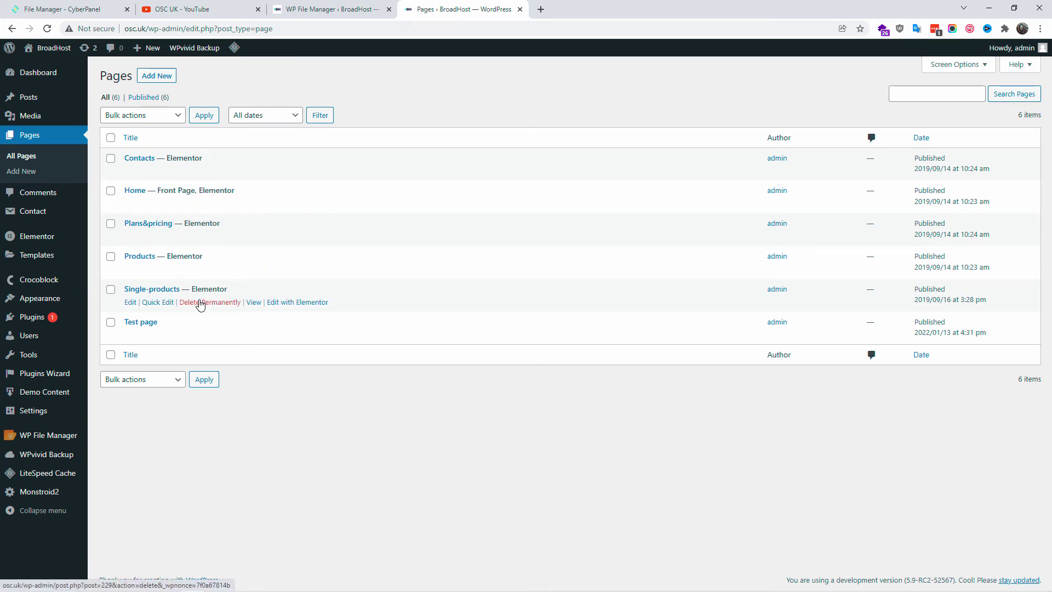
# Reopen wp-config.php in the Code Editor and confirm EMPTY_TRASH_DAYS is 0 on line 3.
pyautogui.click(313, 7)
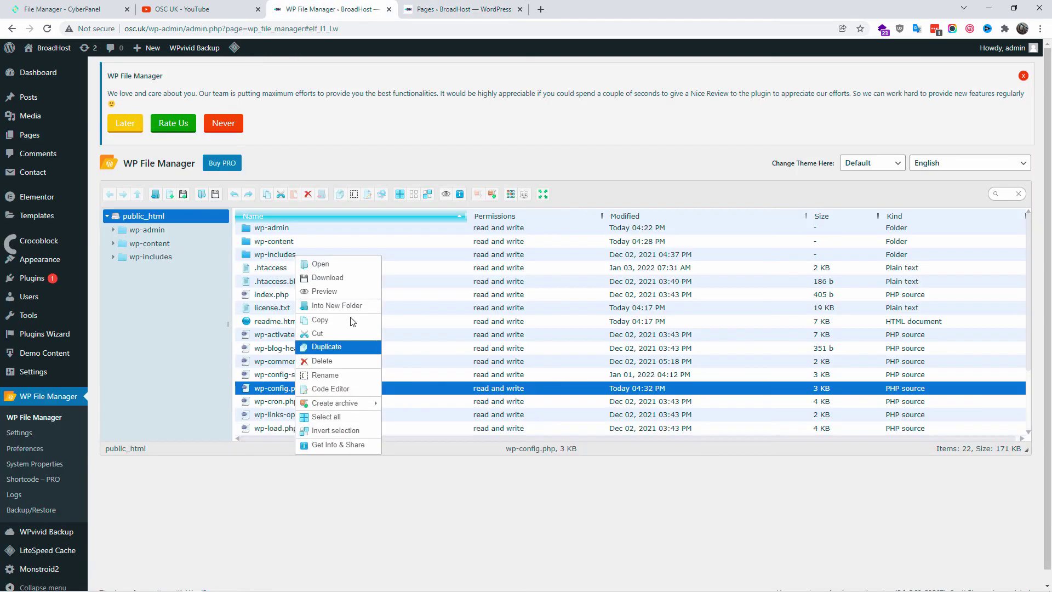
pyautogui.click(341, 390)
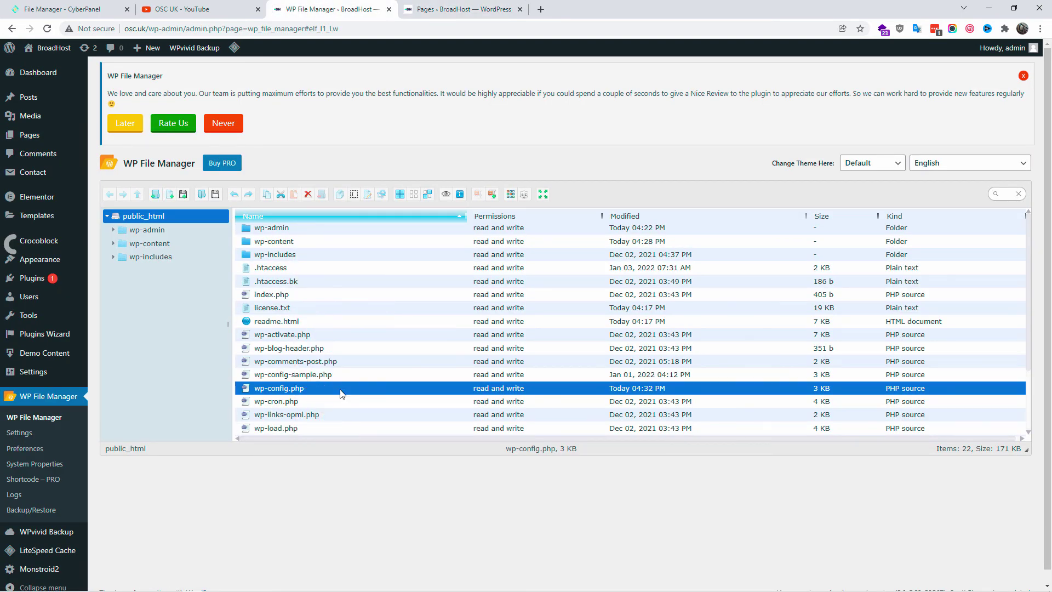
pyautogui.scroll(-10, 411, 228)
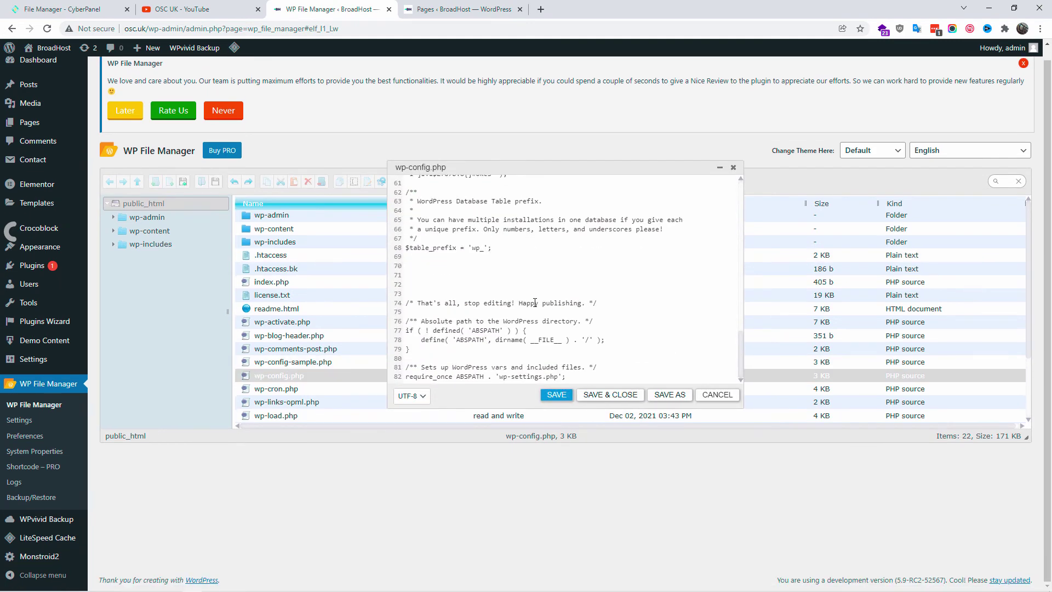
pyautogui.scroll(10, 579, 364)
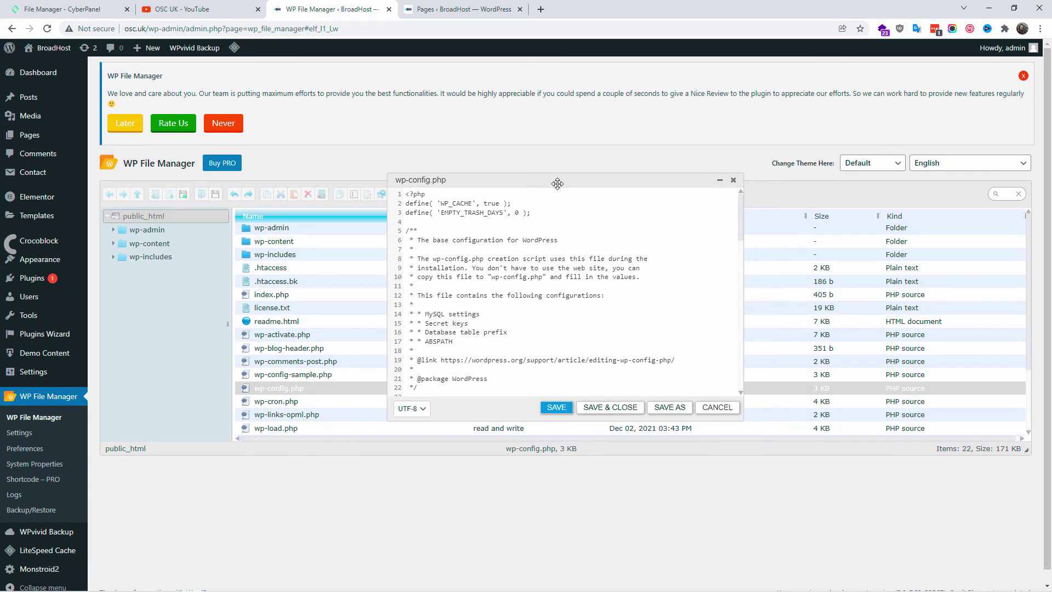
pyautogui.moveTo(557, 183); pyautogui.dragTo(414, 259)
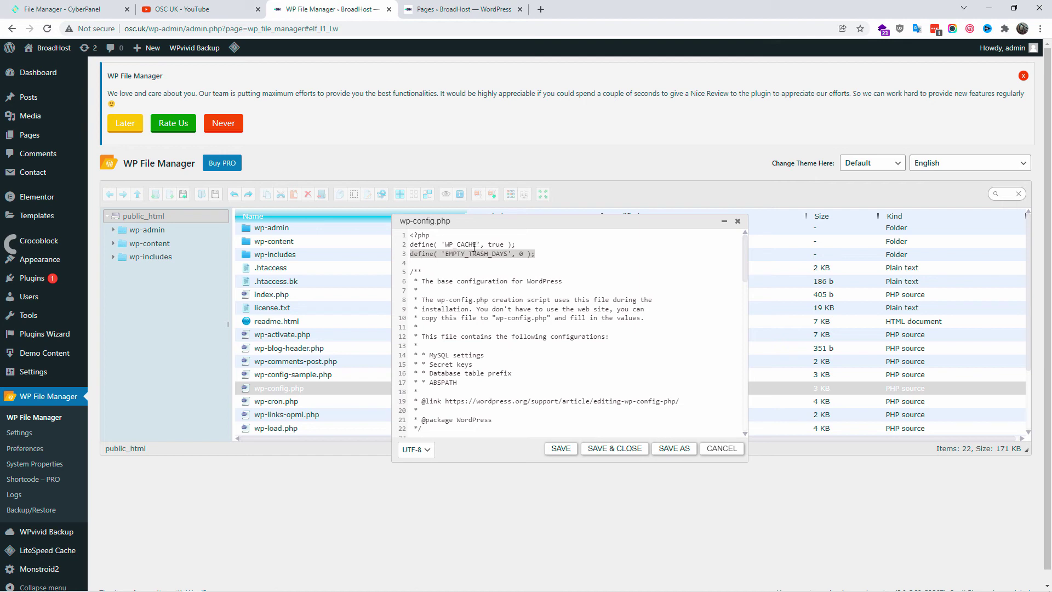
pyautogui.click(439, 234)
pyautogui.press('Return')
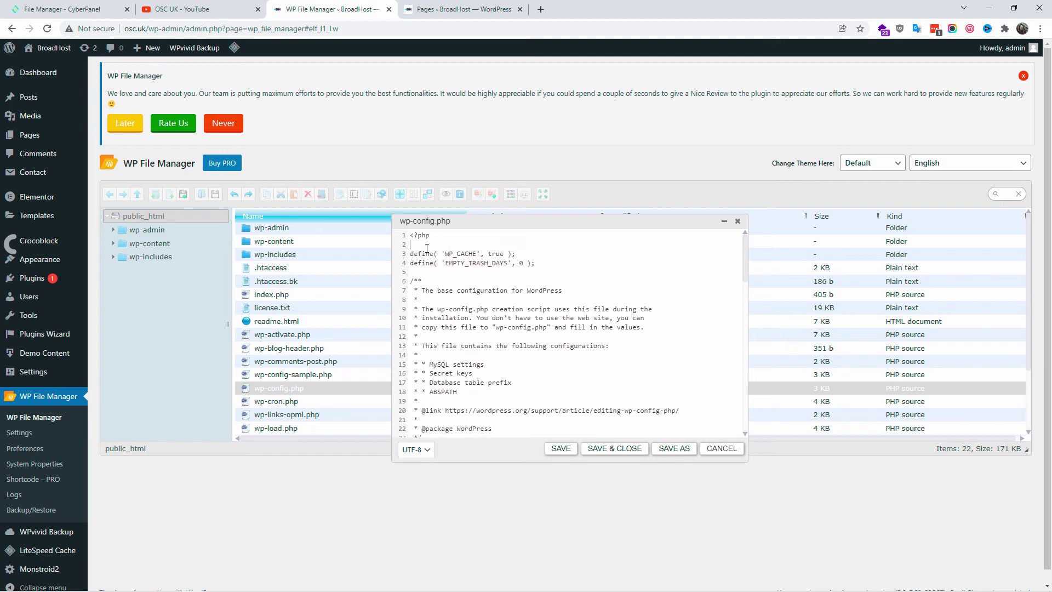
pyautogui.press('BackSpace')
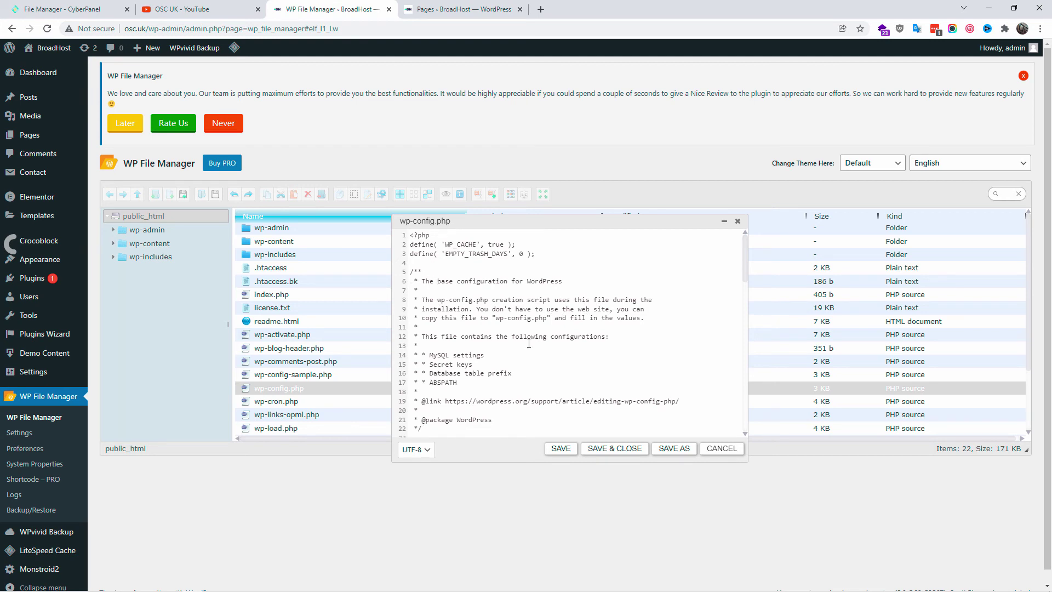
# Save wp-config.php and start a new post from the Posts list.
pyautogui.click(560, 449)
pyautogui.click(460, 9)
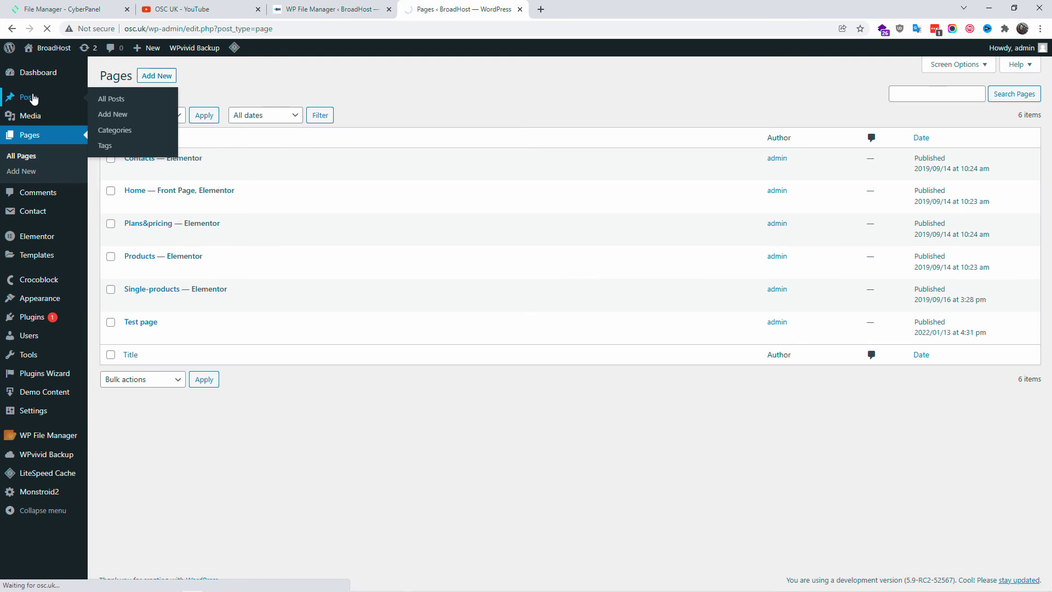
pyautogui.click(33, 98)
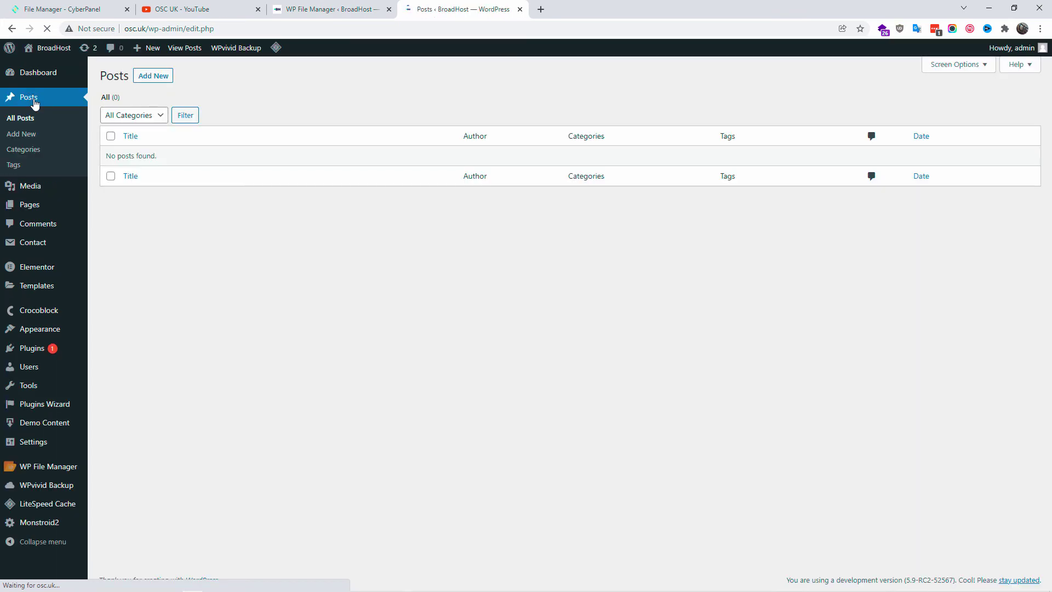
pyautogui.click(156, 76)
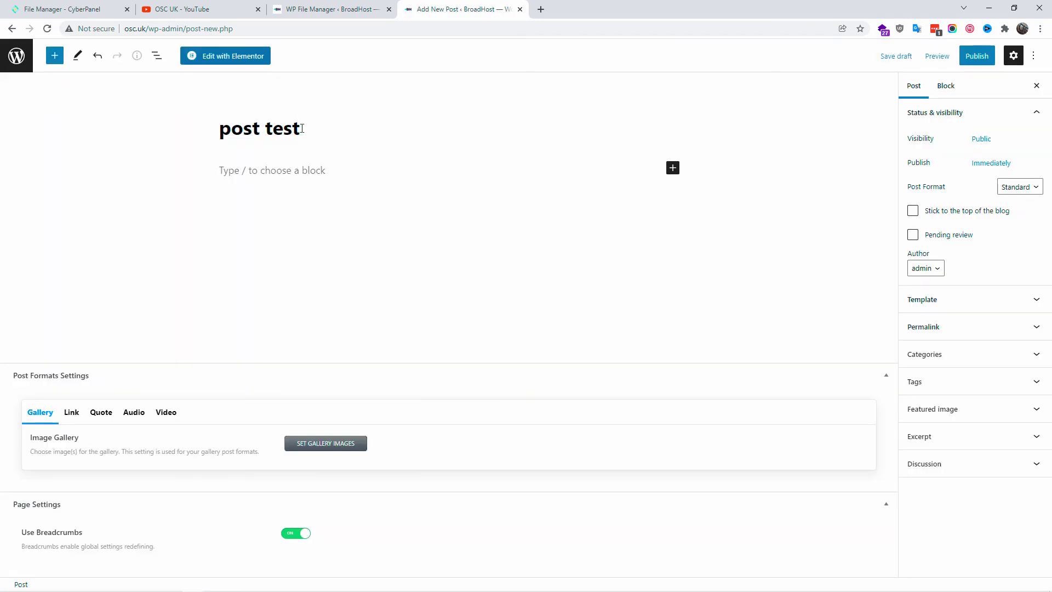
# Publish 'post test' with body text 'test' and check its All Posts row offers only permanent deletion.
pyautogui.press('Return')
pyautogui.write('test')
pyautogui.click(977, 56)
pyautogui.click(940, 55)
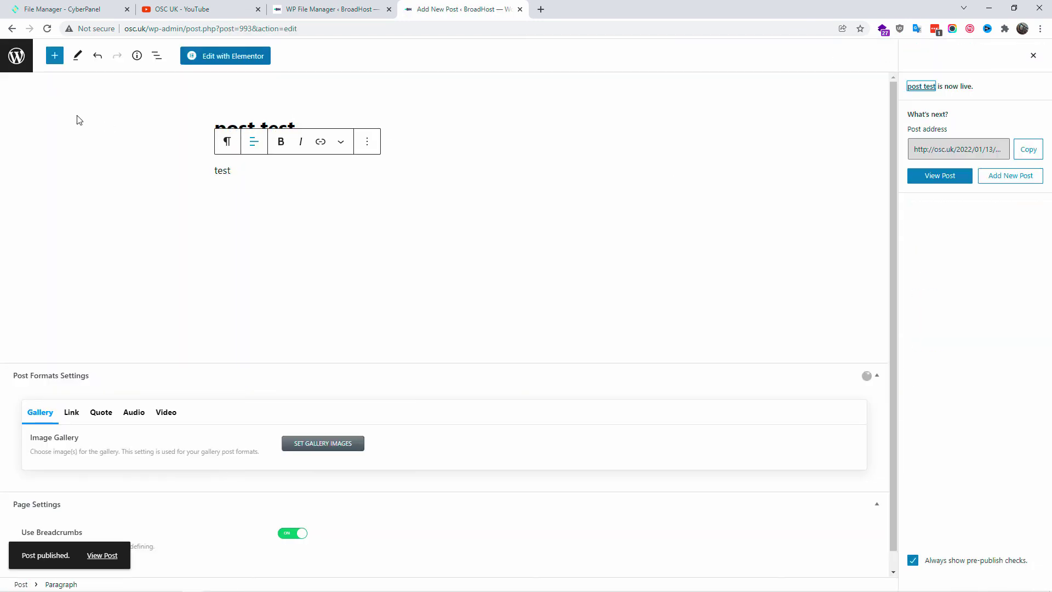
pyautogui.click(13, 57)
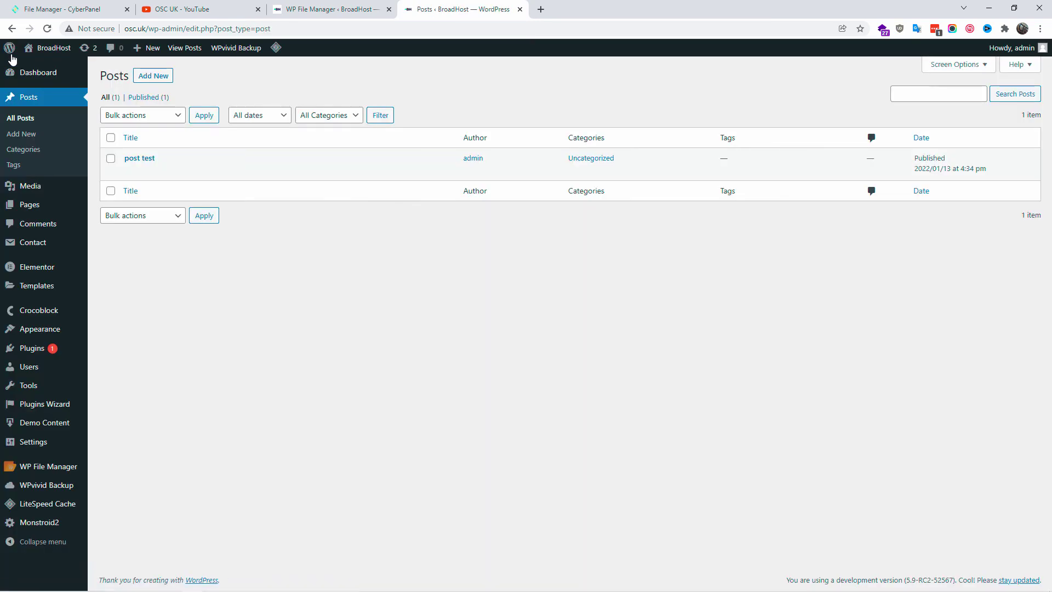
pyautogui.moveTo(204, 170)
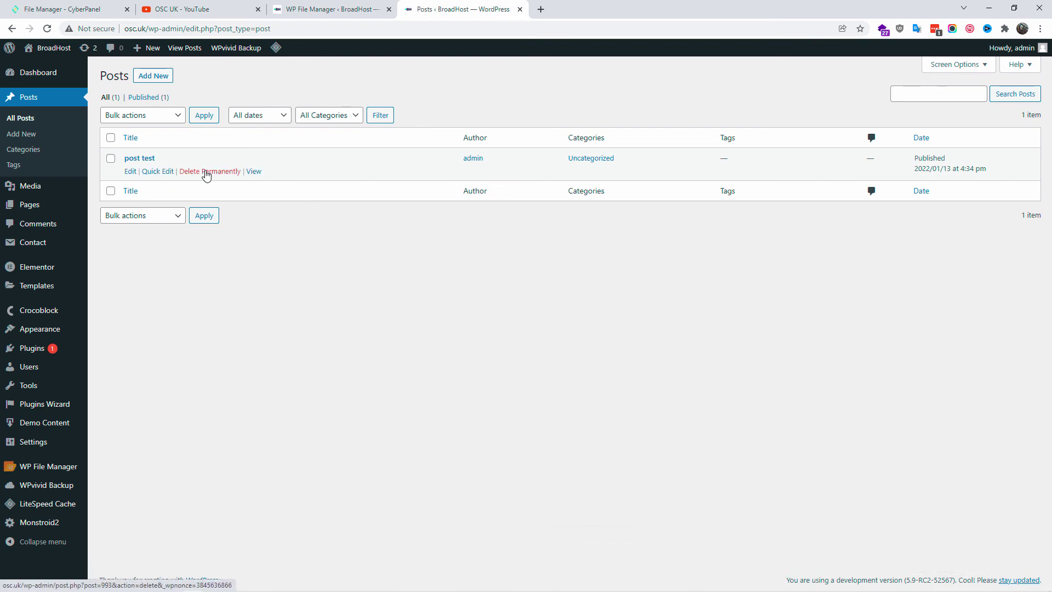
# Change EMPTY_TRASH_DAYS in wp-config.php from 0 back to 30, then save and close the file.
pyautogui.click(328, 10)
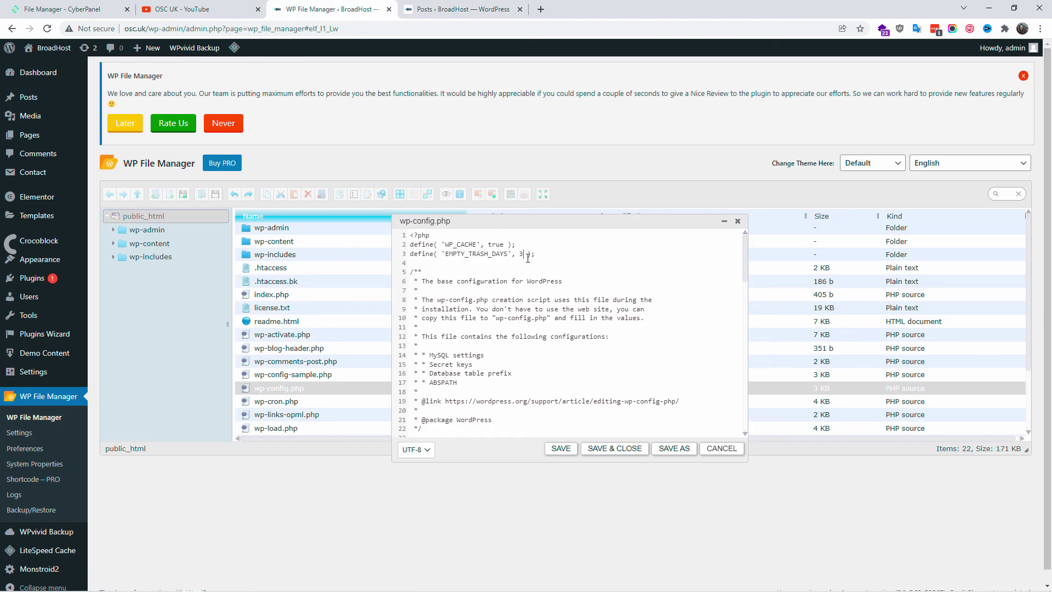
pyautogui.write('0')
pyautogui.press('BackSpace')
pyautogui.click(615, 448)
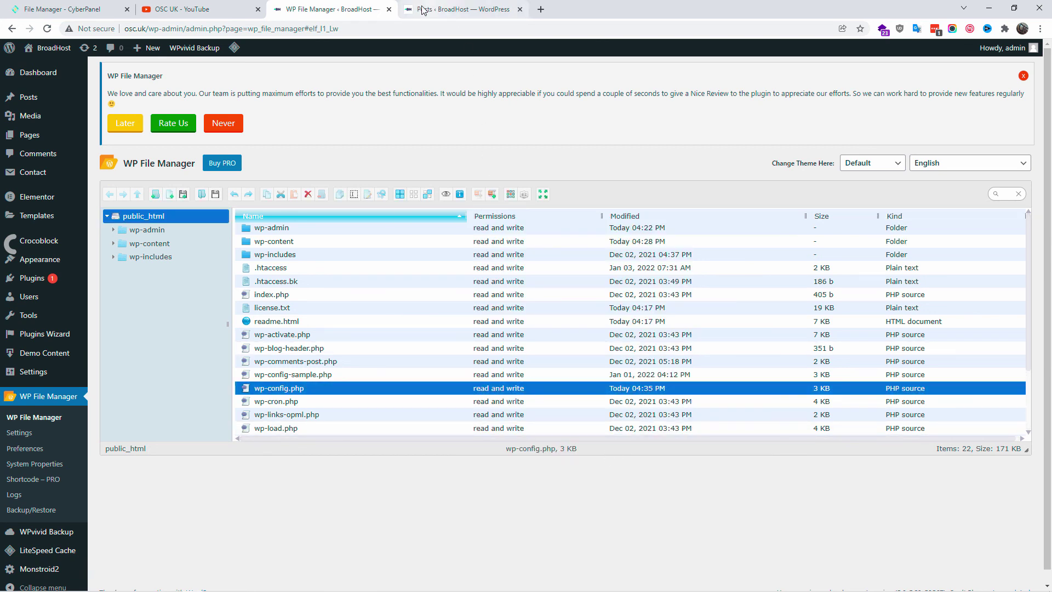
# Permanently dismiss the plugin review notice and return to the posts list.
pyautogui.click(227, 122)
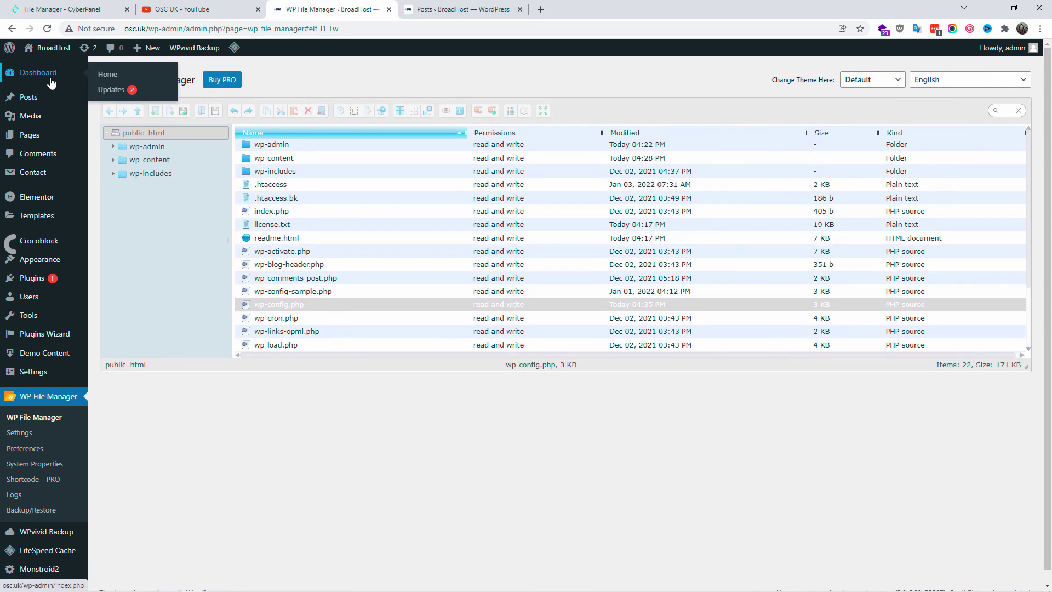
pyautogui.click(51, 82)
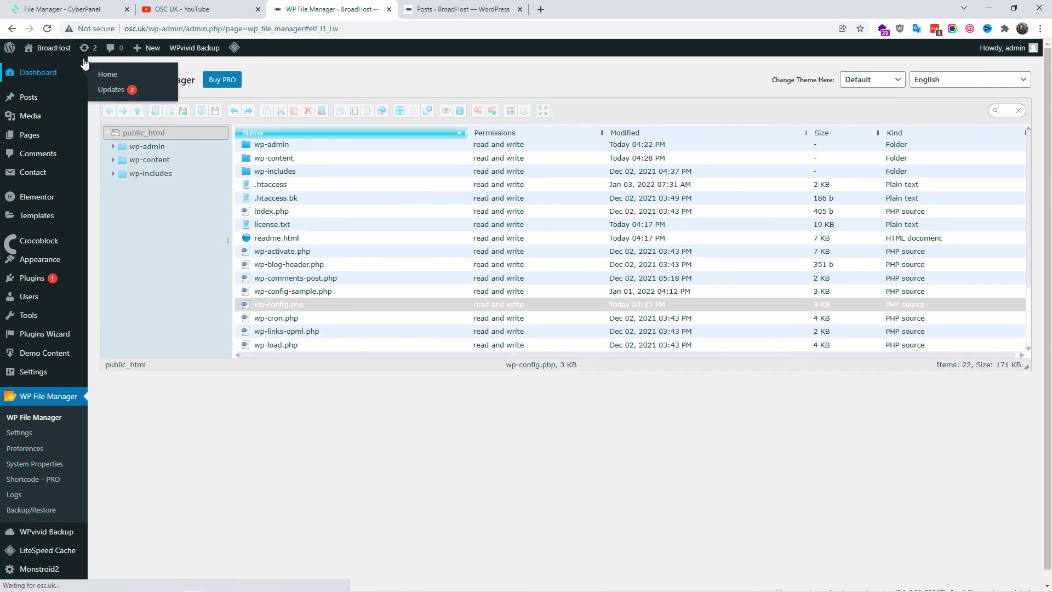
pyautogui.click(465, 9)
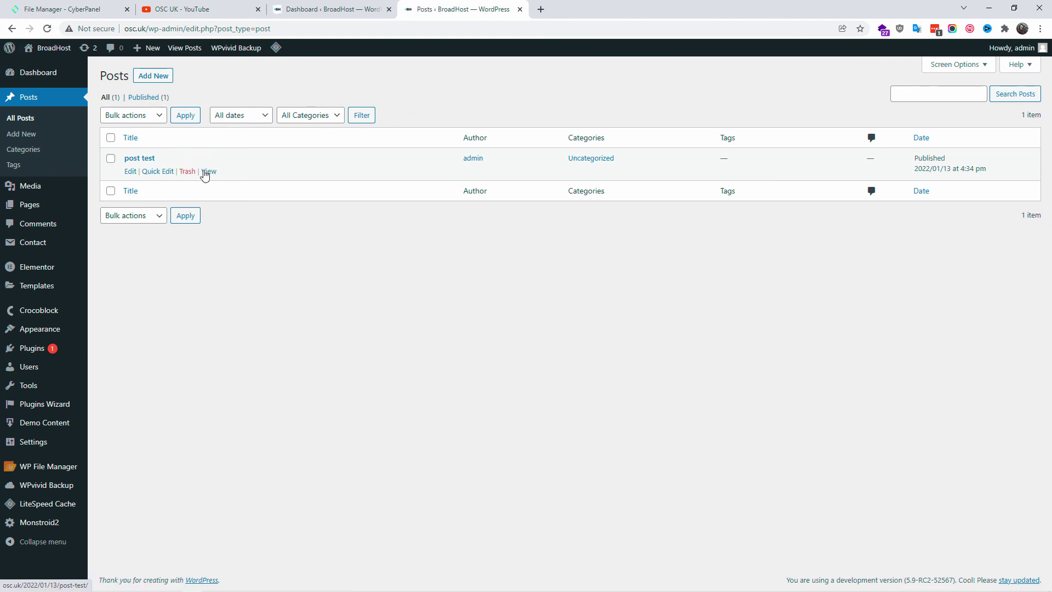
# Trash 'post test', check the Pages list, then switch to the OSC UK YouTube channel.
pyautogui.moveTo(184, 173)
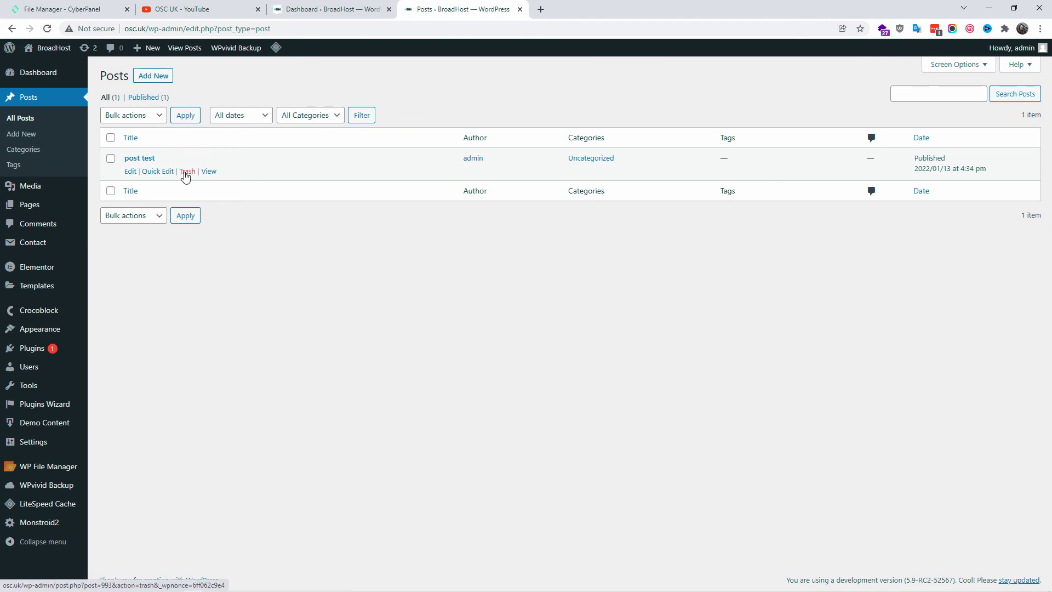
pyautogui.click(186, 172)
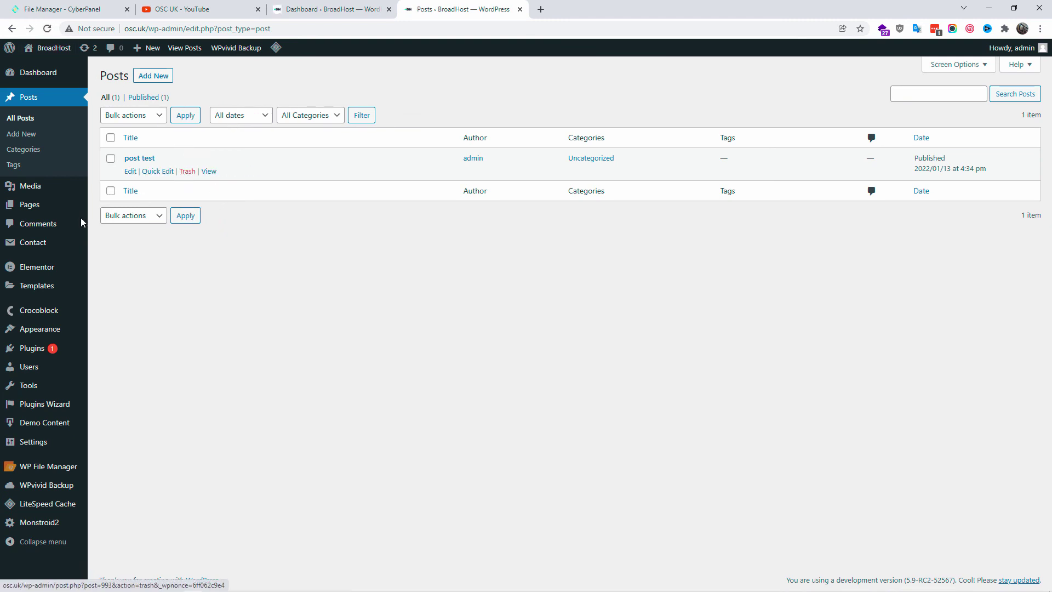
pyautogui.click(36, 210)
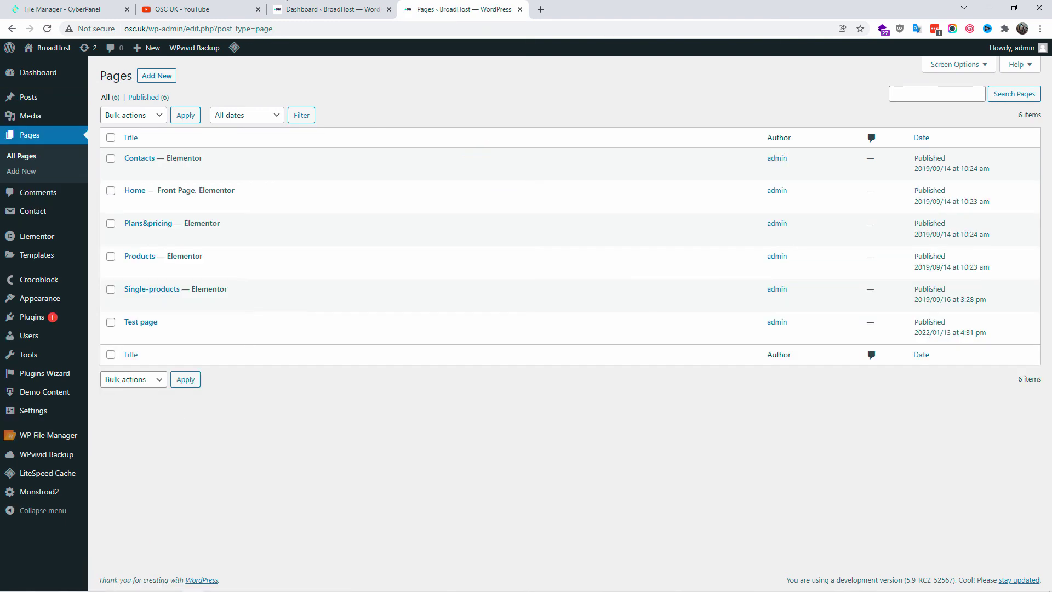
pyautogui.click(242, 5)
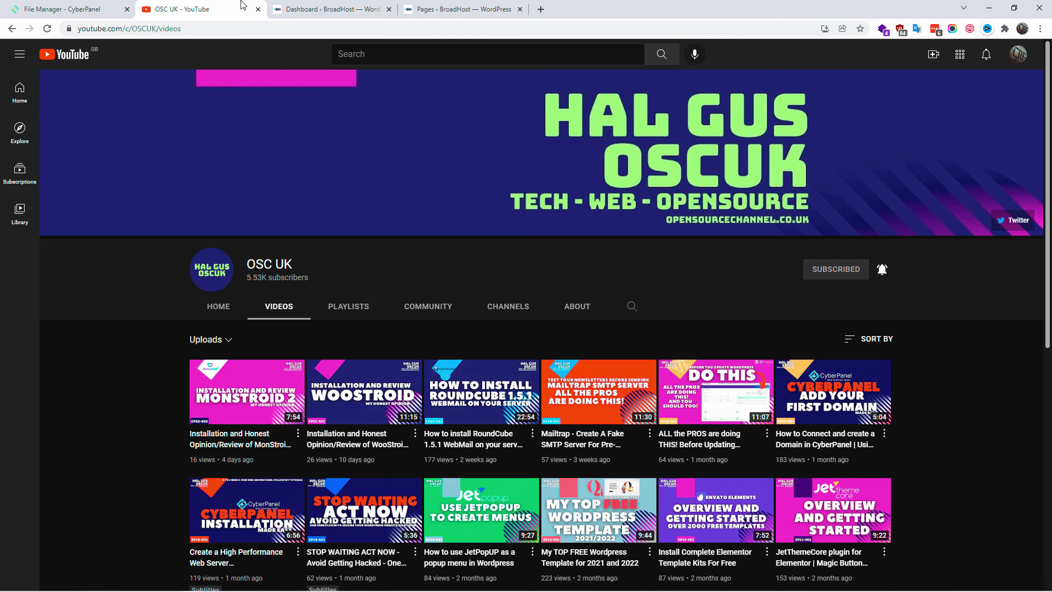